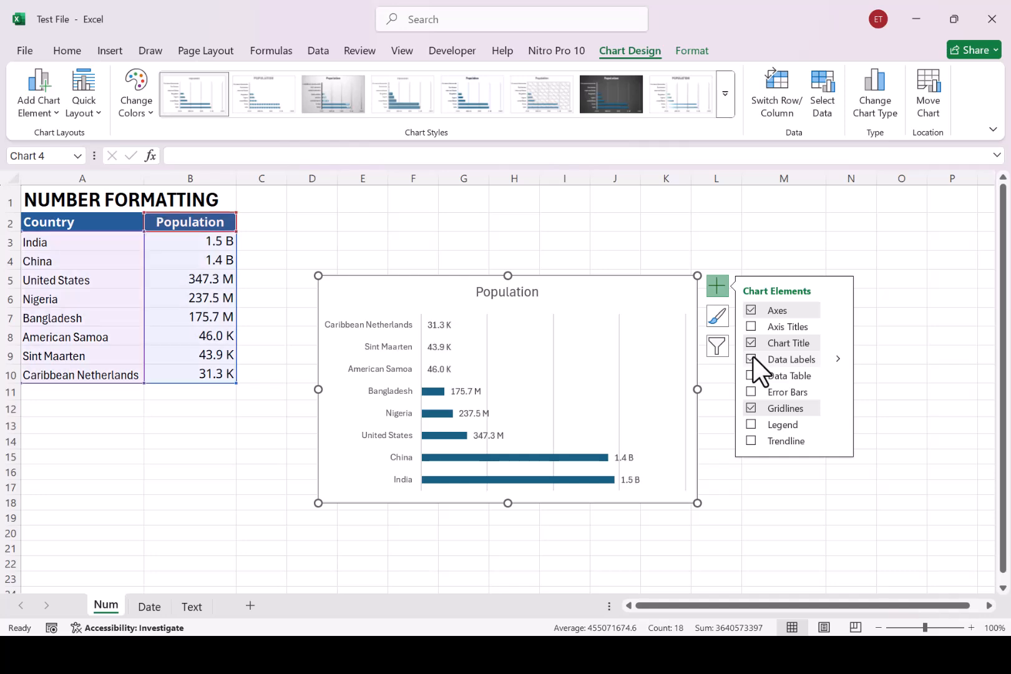
- Set the population bar chart's vertical axis to show categories in reverse order, and select the chart title
{"action": "right_click", "coordinate": [386, 356]}
{"action": "left_click", "coordinate": [366, 378]}
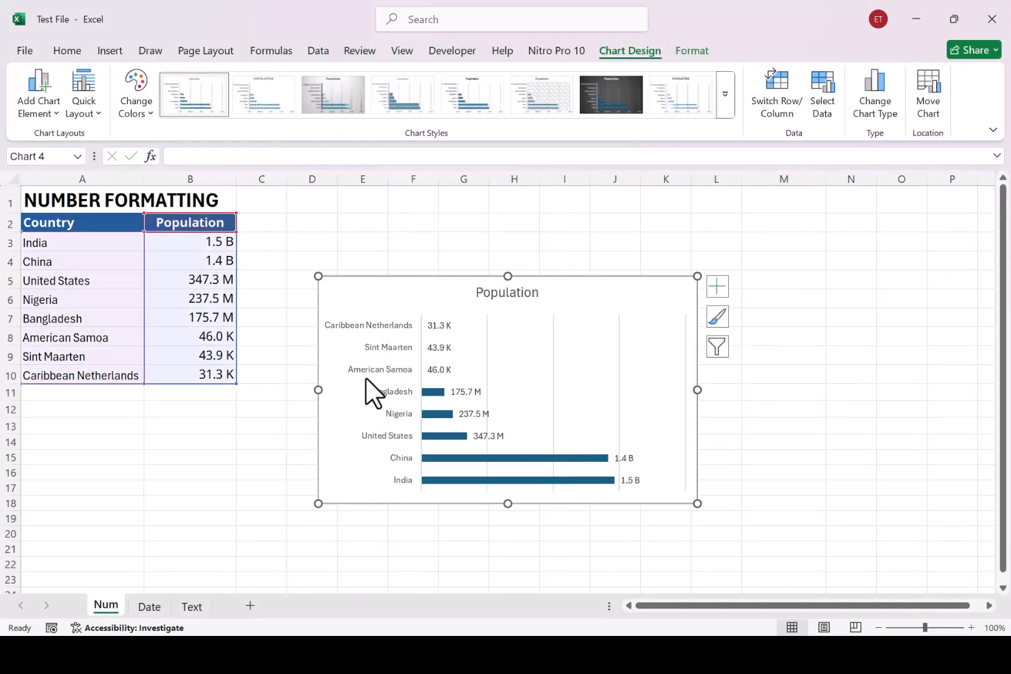
{"action": "right_click", "coordinate": [391, 372]}
{"action": "left_click", "coordinate": [444, 599]}
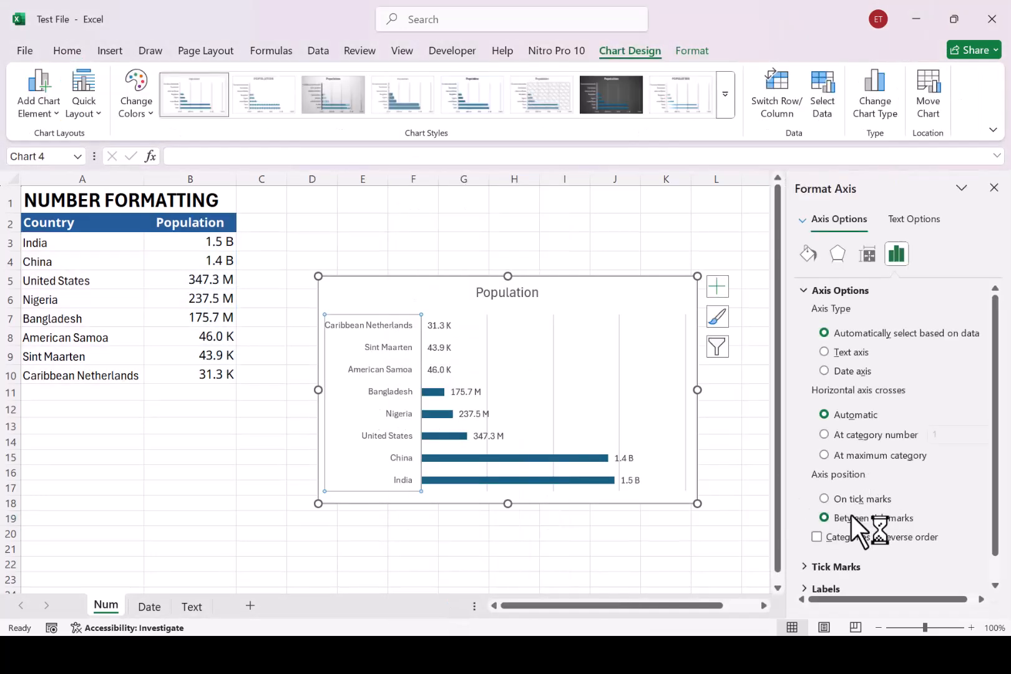
{"action": "left_click", "coordinate": [817, 537]}
{"action": "left_click", "coordinate": [994, 188]}
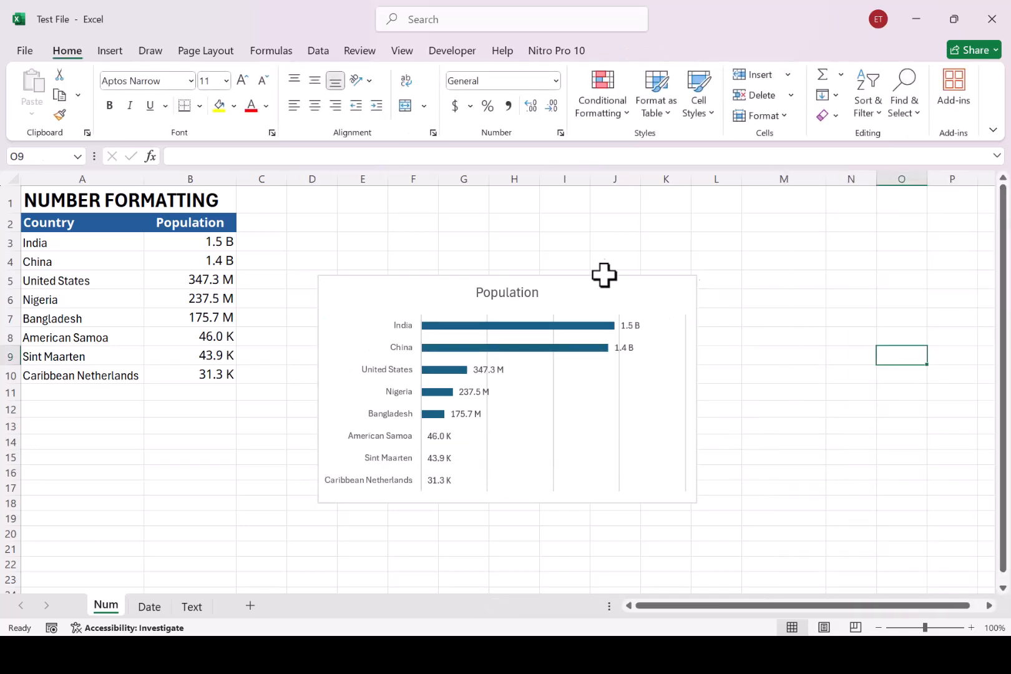
{"action": "left_click", "coordinate": [516, 242]}
{"action": "left_click", "coordinate": [520, 233]}
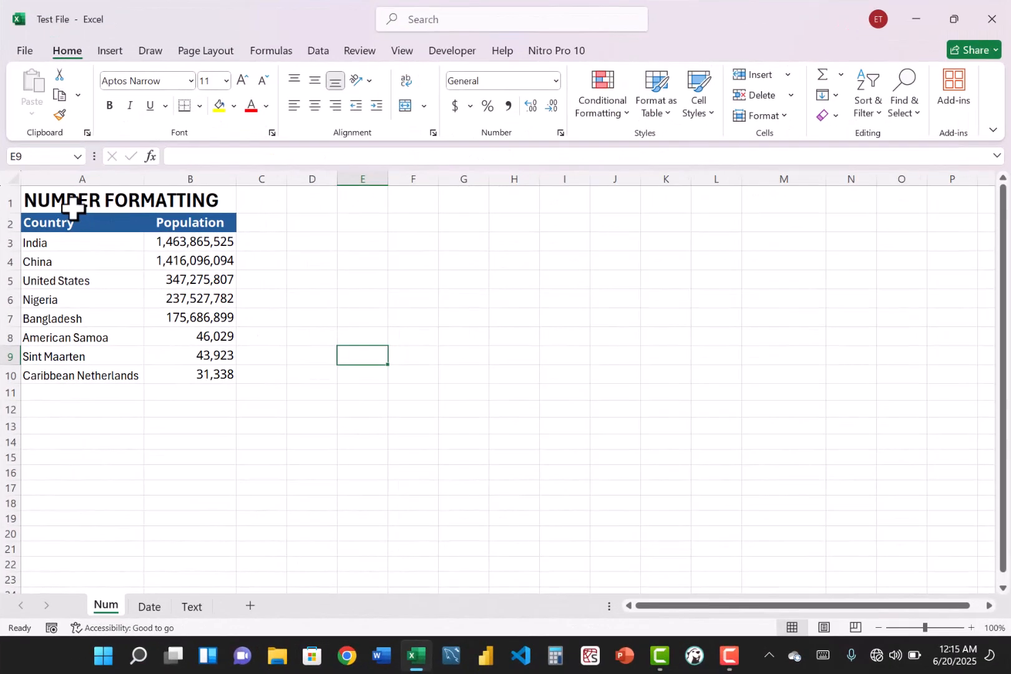
- Apply the custom number format [<999950]0.0, "K";[<999950000]0.0,, "M";0.0,,, "B";@ to the population values in B3:B10
{"action": "left_click_drag", "start_coordinate": [79, 205], "coordinate": [210, 370]}
{"action": "left_click", "coordinate": [414, 353]}
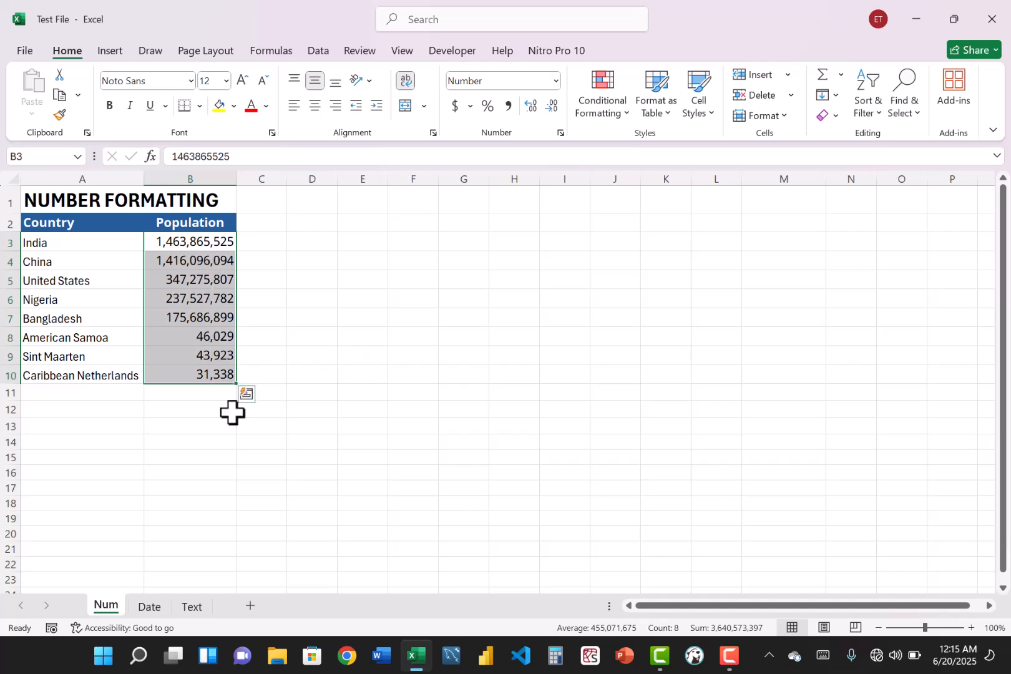
{"action": "left_click", "coordinate": [561, 133]}
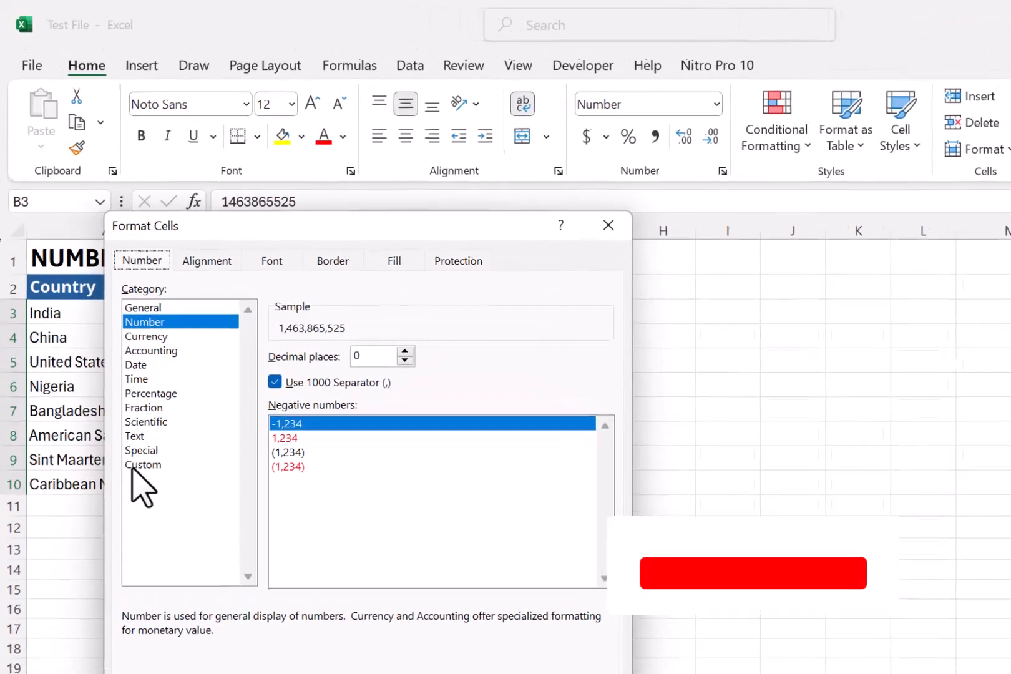
{"action": "left_click", "coordinate": [133, 462]}
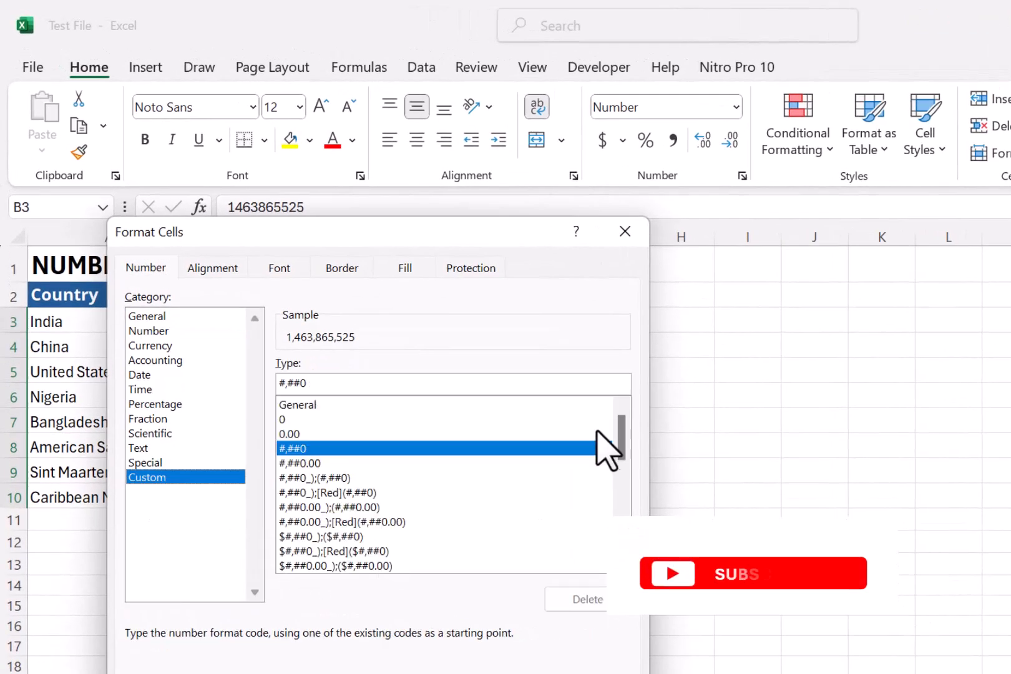
{"action": "left_click_drag", "start_coordinate": [624, 442], "coordinate": [624, 516]}
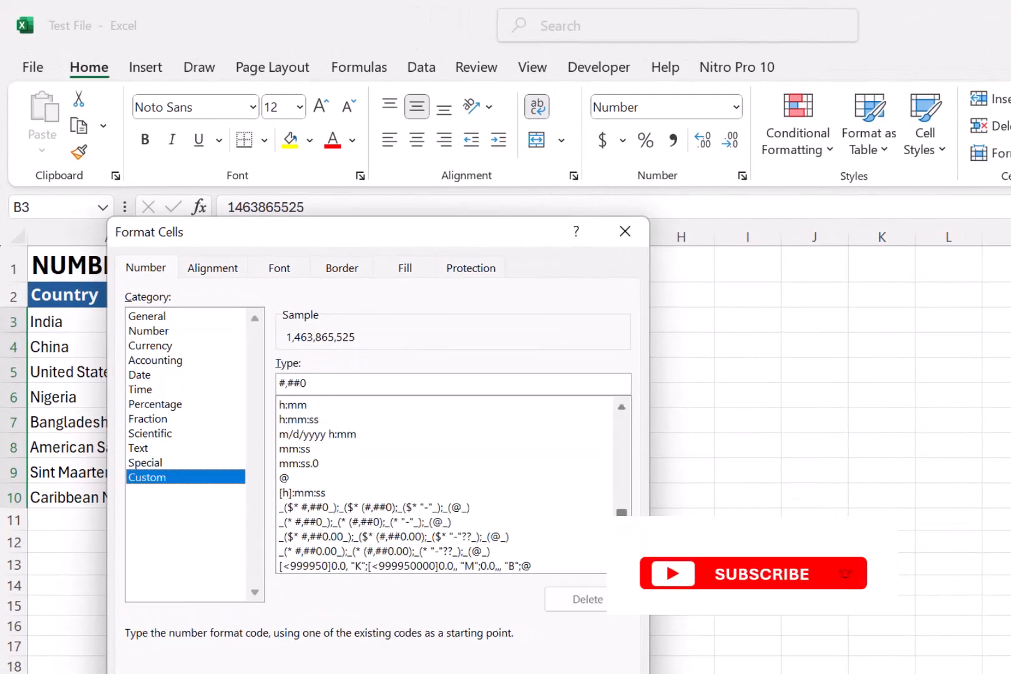
{"action": "left_click", "coordinate": [514, 565]}
{"action": "key", "text": "Return"}
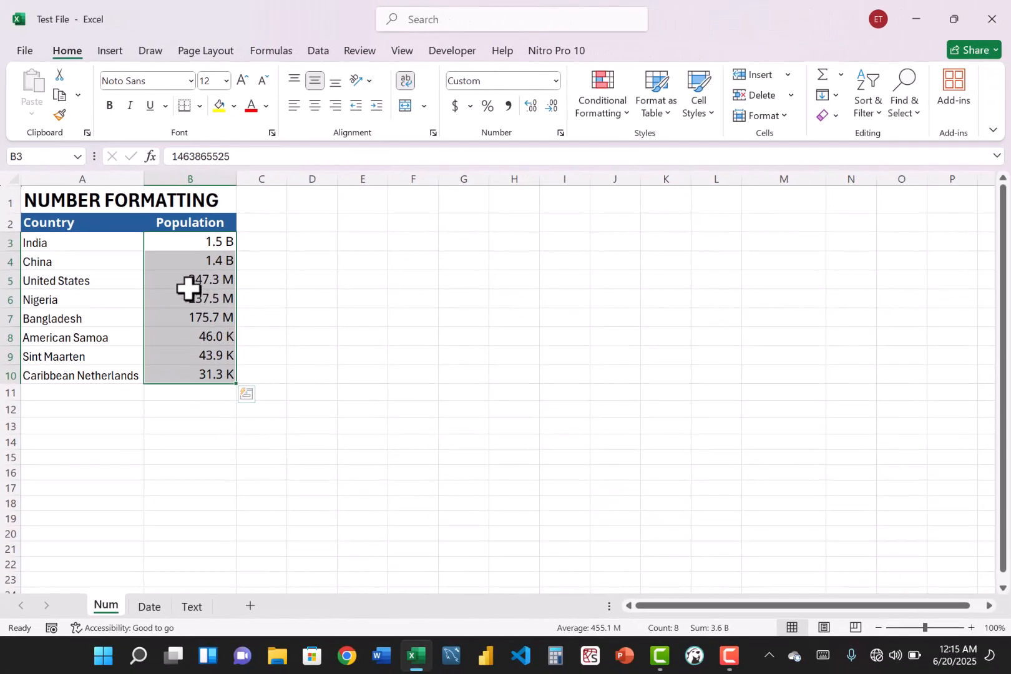
{"action": "left_click", "coordinate": [248, 378]}
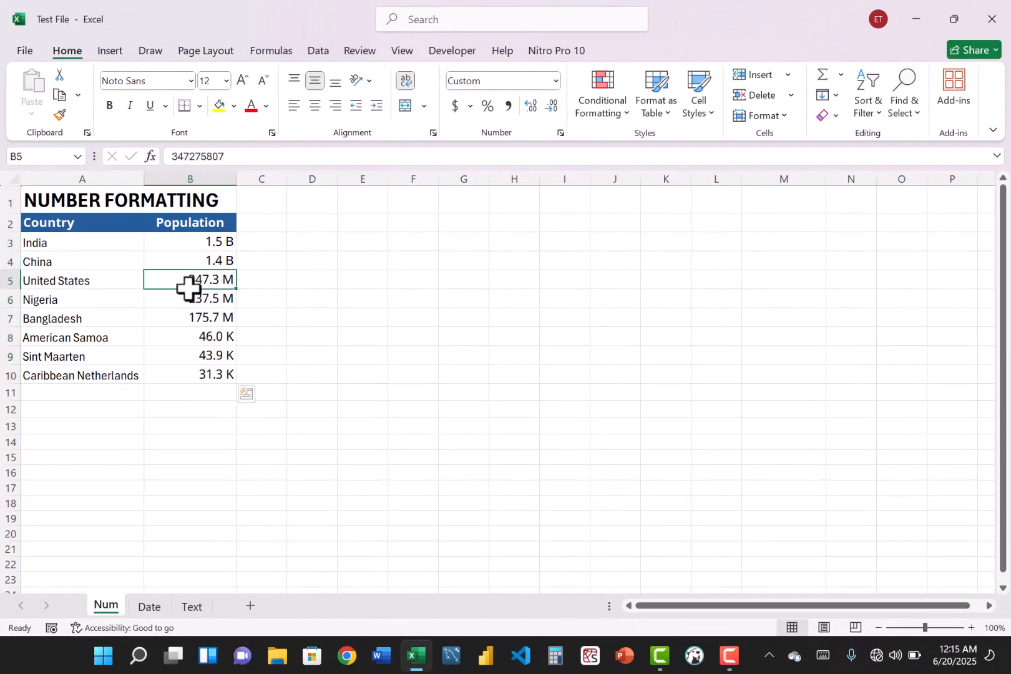
{"action": "left_click", "coordinate": [196, 258]}
{"action": "left_click", "coordinate": [351, 379]}
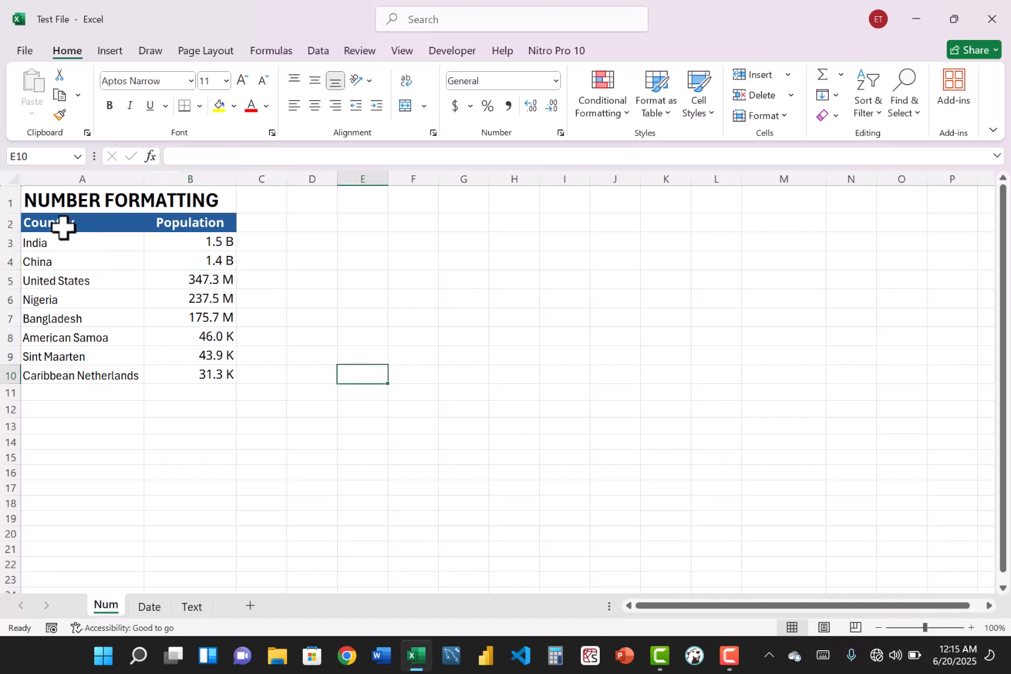
- Insert a 2-D clustered bar chart from the Country and Population data in A2:B10
{"action": "left_click_drag", "start_coordinate": [63, 228], "coordinate": [203, 374]}
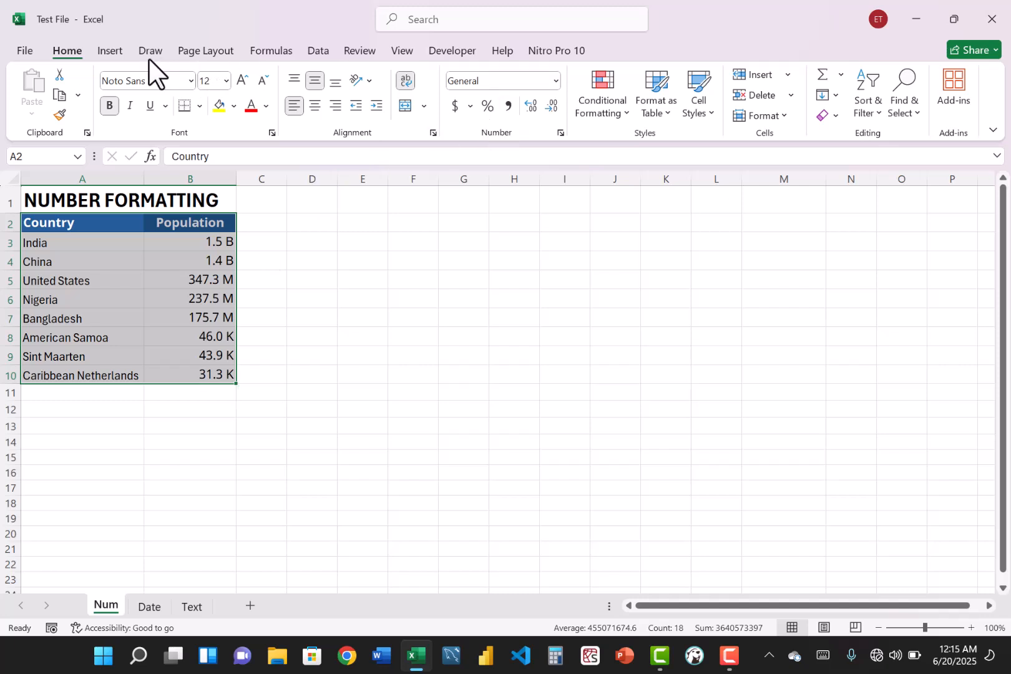
{"action": "left_click", "coordinate": [109, 50]}
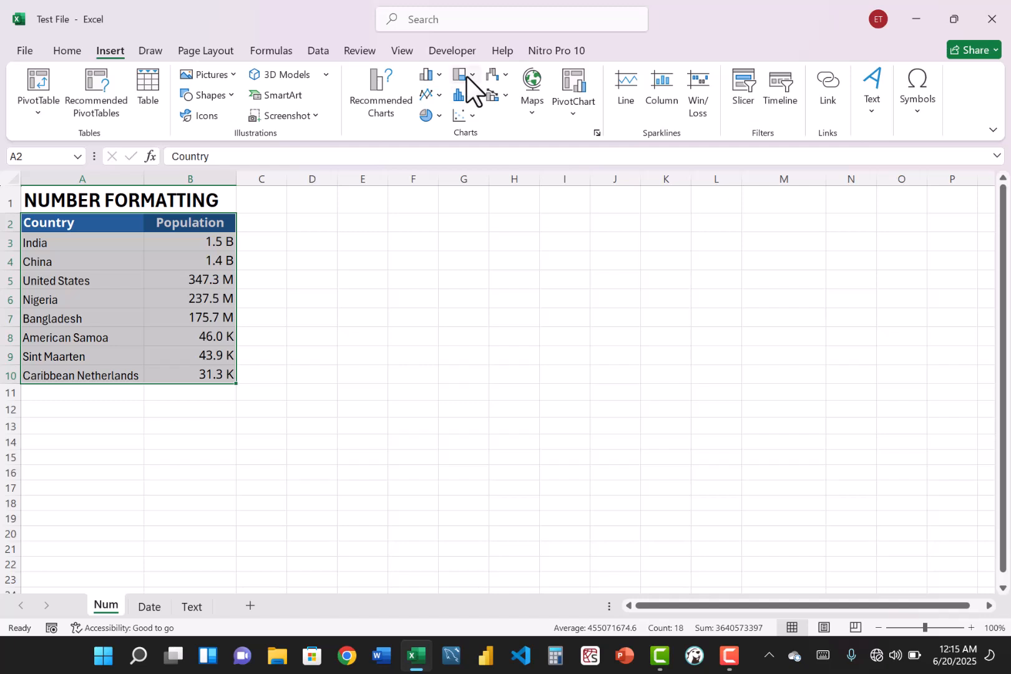
{"action": "left_click", "coordinate": [469, 95]}
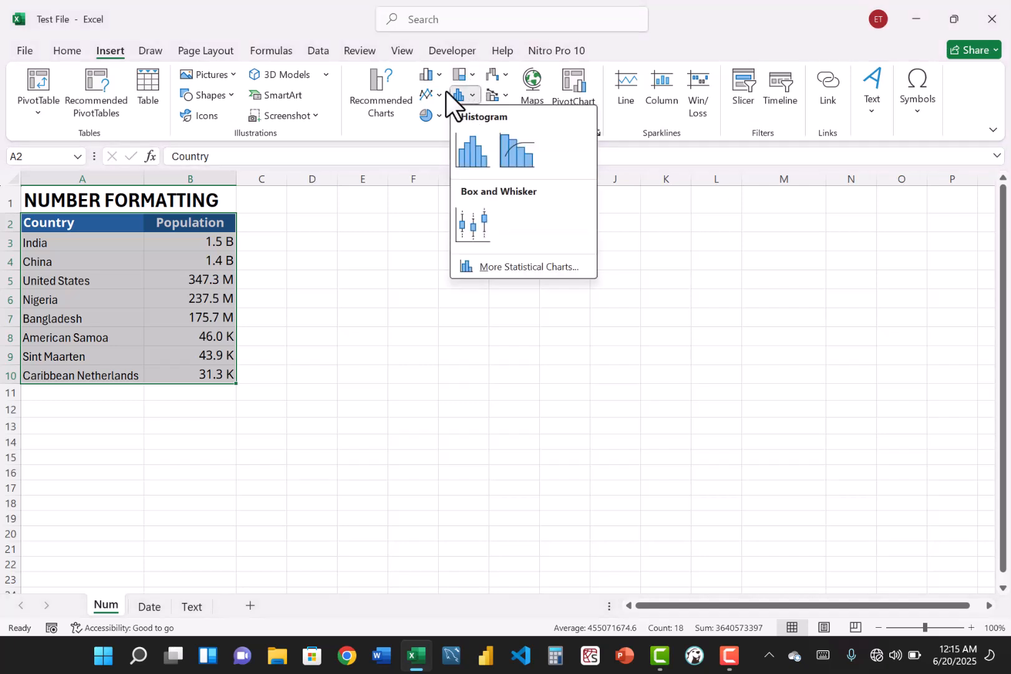
{"action": "left_click", "coordinate": [440, 73]}
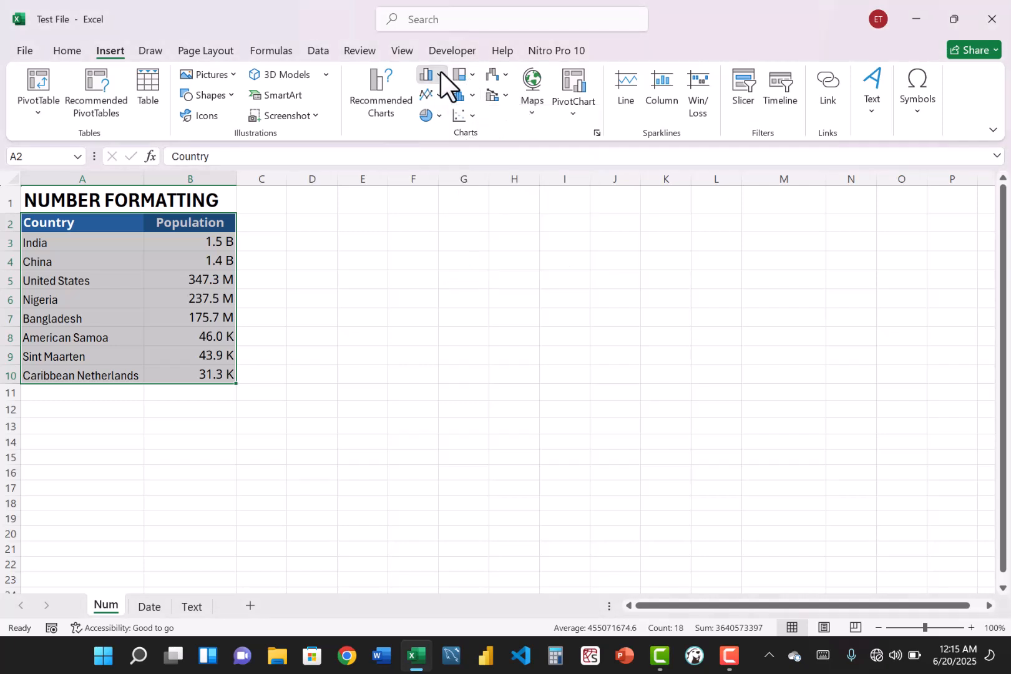
{"action": "left_click", "coordinate": [439, 287]}
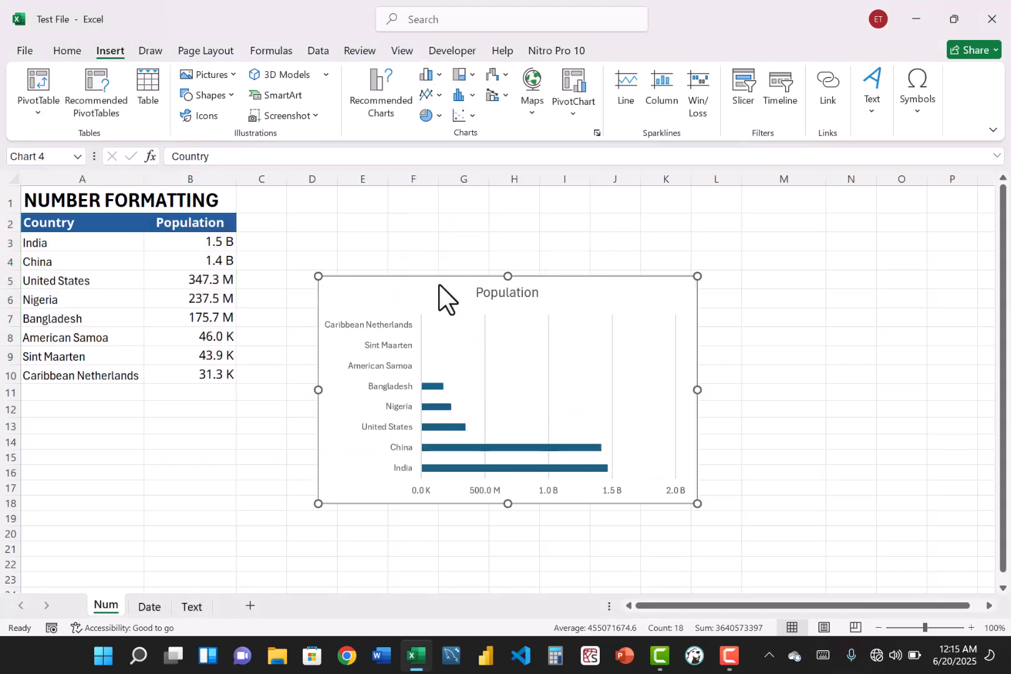
- Delete the chart's horizontal value axis and add data labels to the bars
{"action": "left_click", "coordinate": [549, 487]}
{"action": "key", "text": "Delete"}
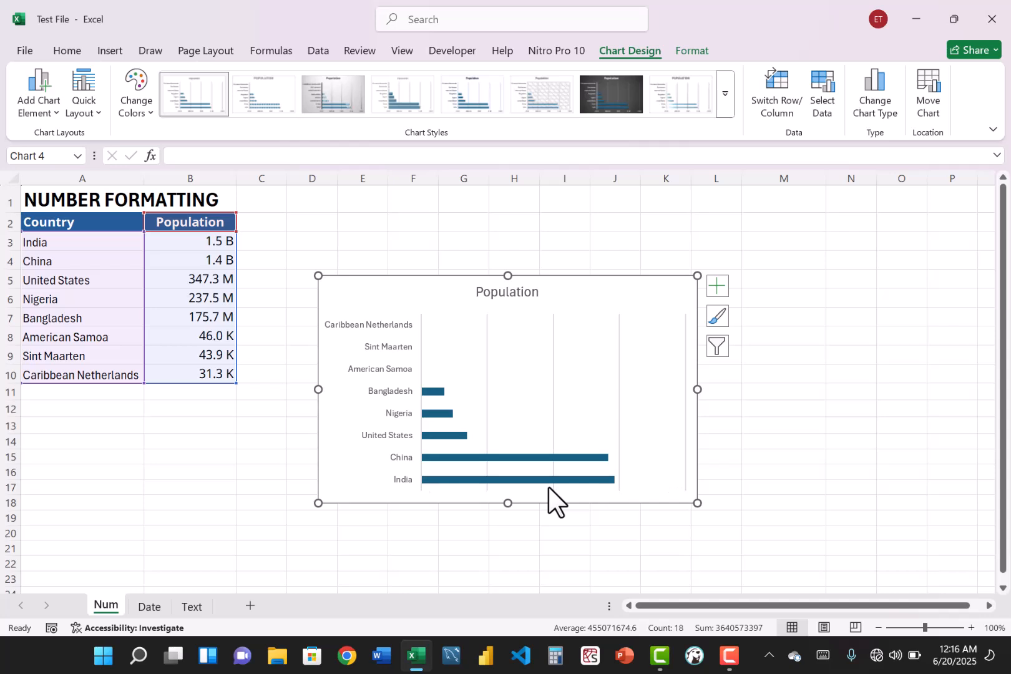
{"action": "left_click", "coordinate": [718, 286]}
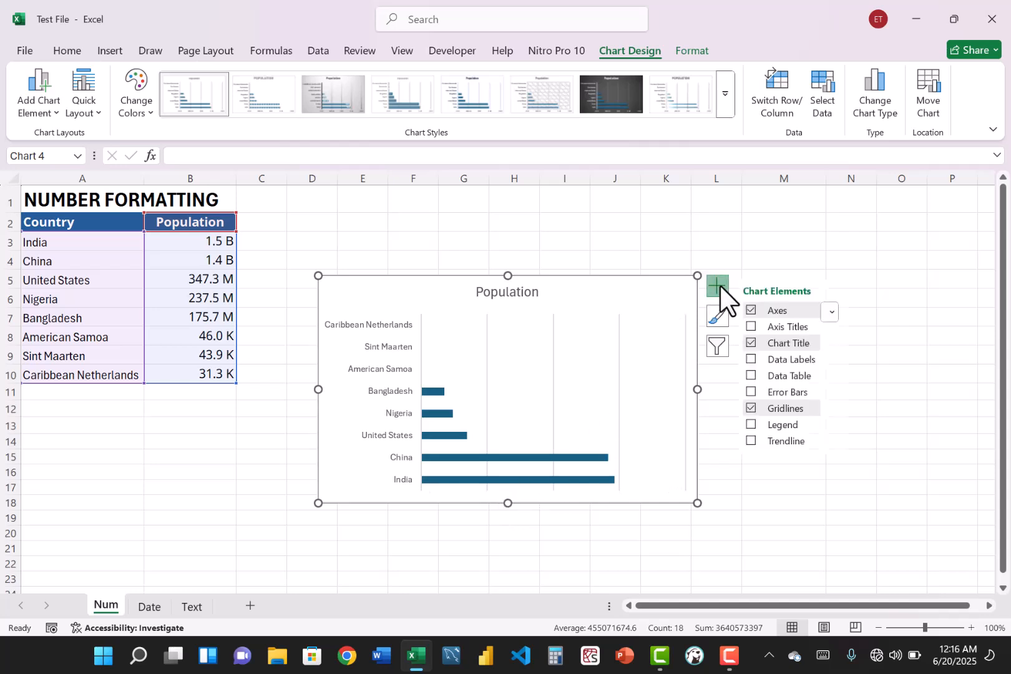
{"action": "left_click", "coordinate": [752, 356]}
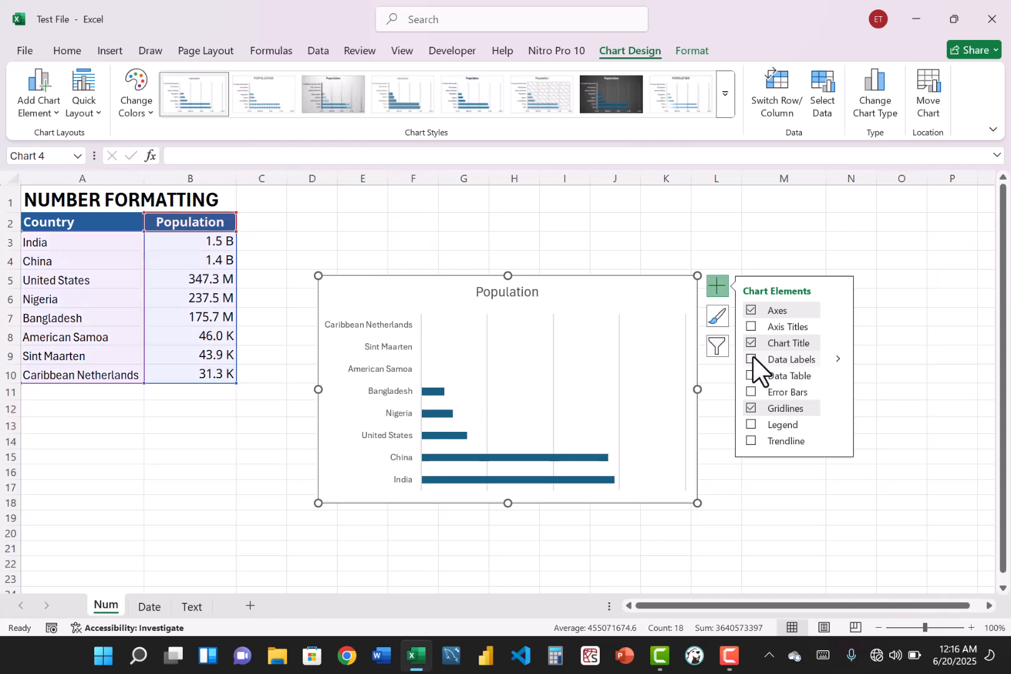
{"action": "left_click", "coordinate": [804, 513]}
- Reverse the order of the countries on the chart's vertical category axis and close the axis formatting
{"action": "left_click", "coordinate": [389, 358]}
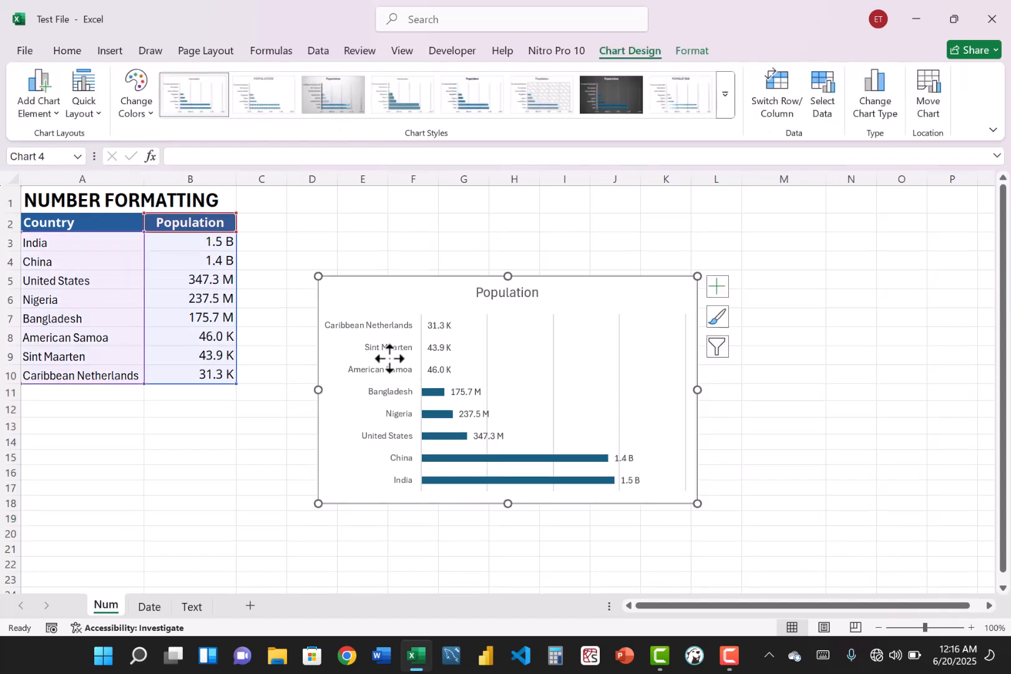
{"action": "right_click", "coordinate": [390, 359]}
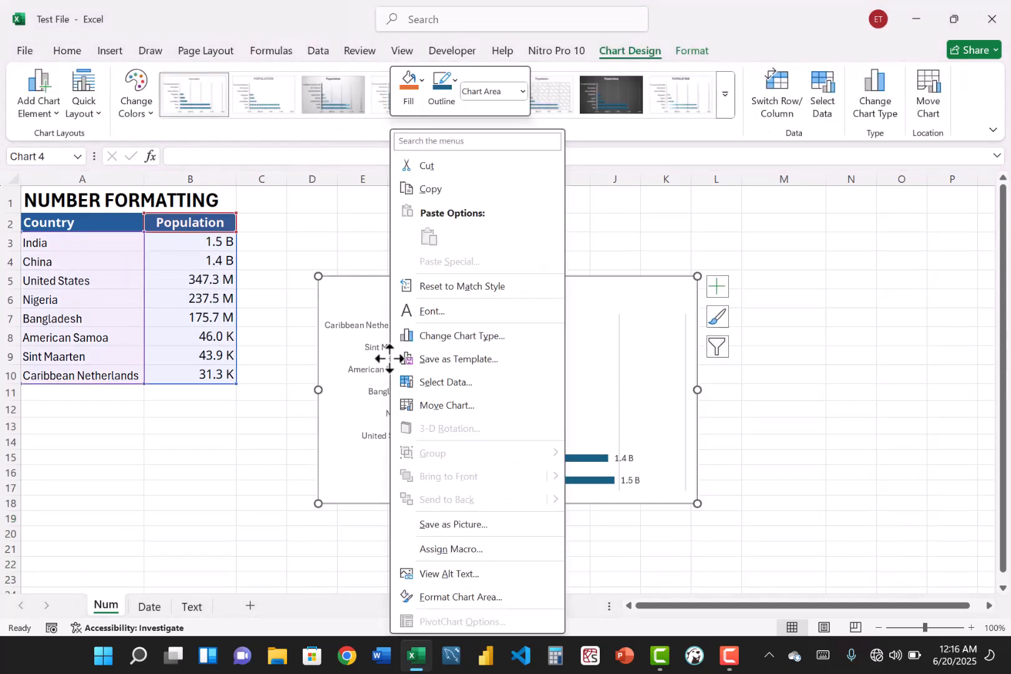
{"action": "left_click", "coordinate": [366, 377]}
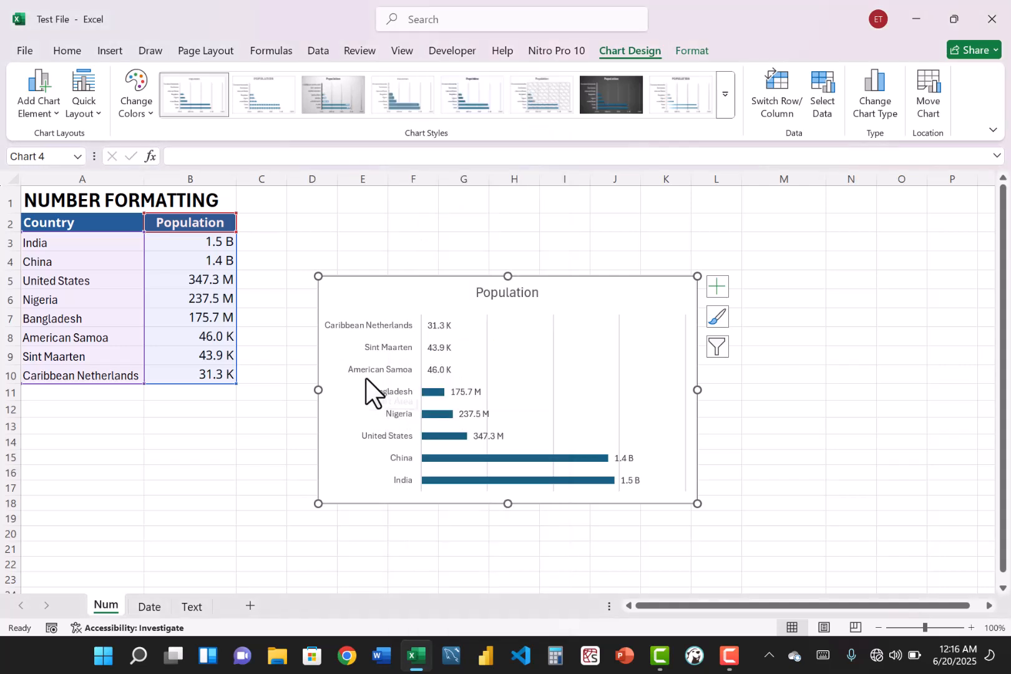
{"action": "left_click", "coordinate": [390, 372]}
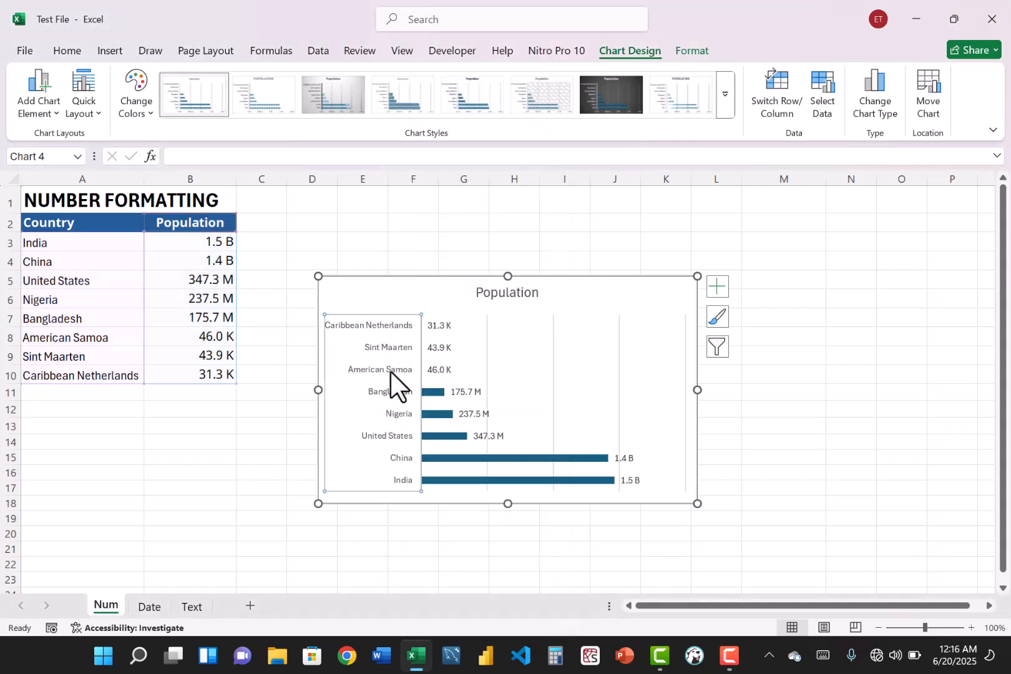
{"action": "right_click", "coordinate": [391, 372]}
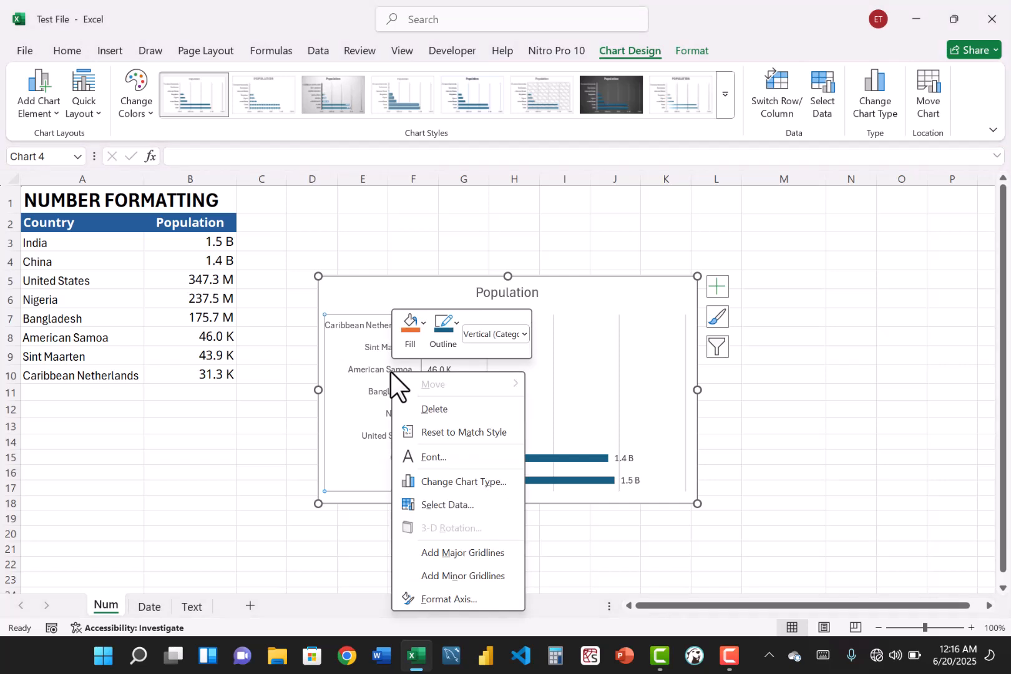
{"action": "left_click", "coordinate": [443, 600]}
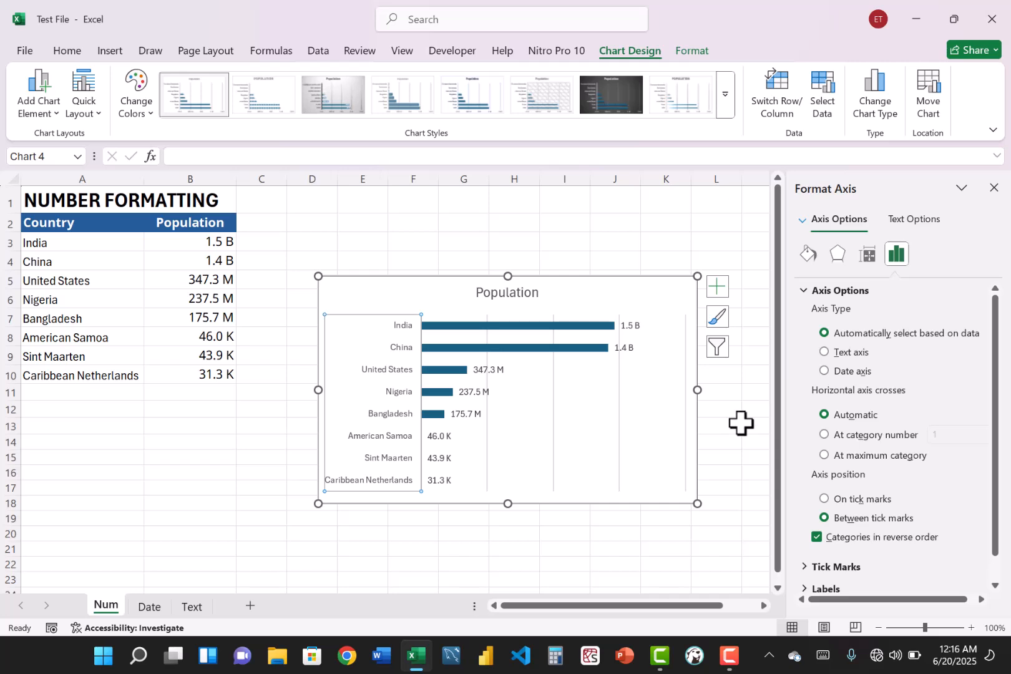
{"action": "left_click", "coordinate": [994, 187]}
{"action": "left_click", "coordinate": [912, 361]}
- Move the chart up so it starts at about row 3 and make its Population title bold
{"action": "left_click_drag", "start_coordinate": [605, 276], "coordinate": [600, 224]}
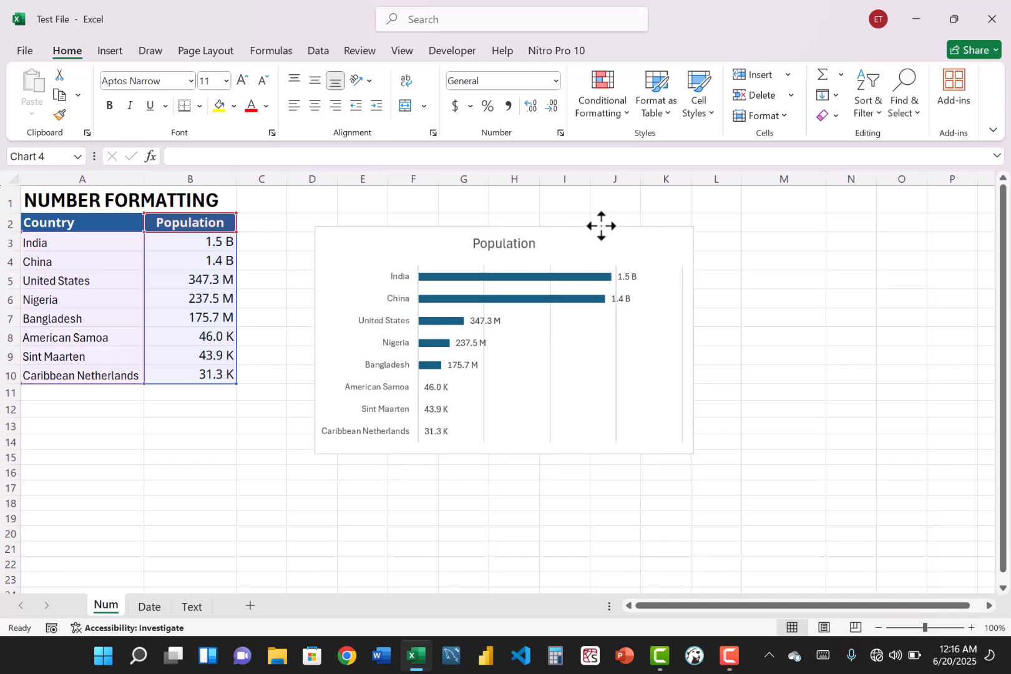
{"action": "left_click", "coordinate": [516, 240]}
{"action": "left_click", "coordinate": [521, 228]}
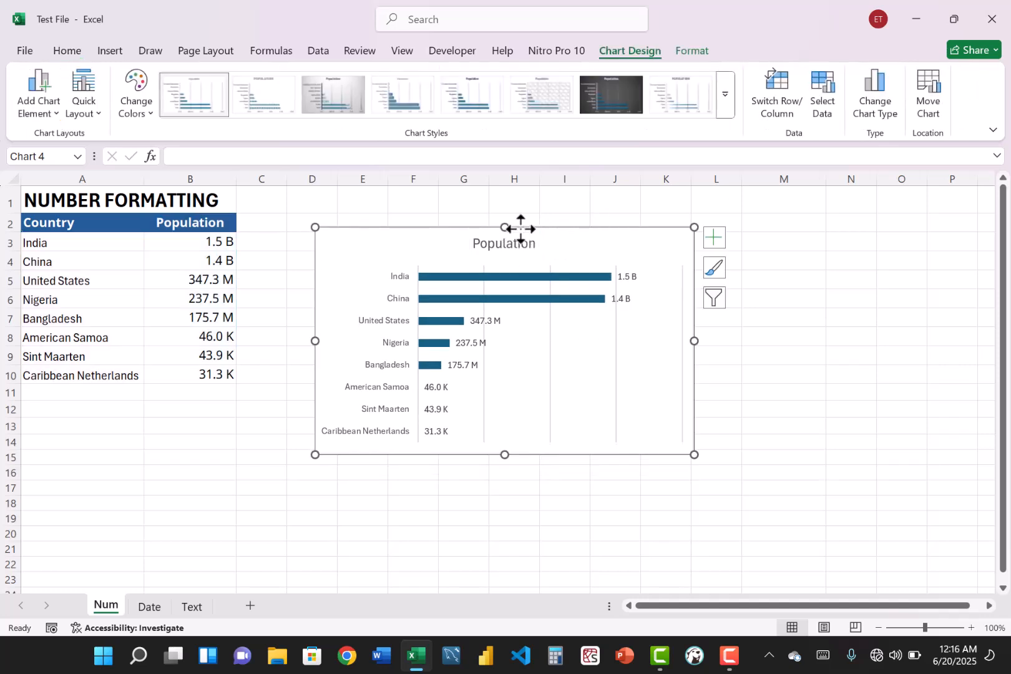
{"action": "left_click", "coordinate": [521, 234]}
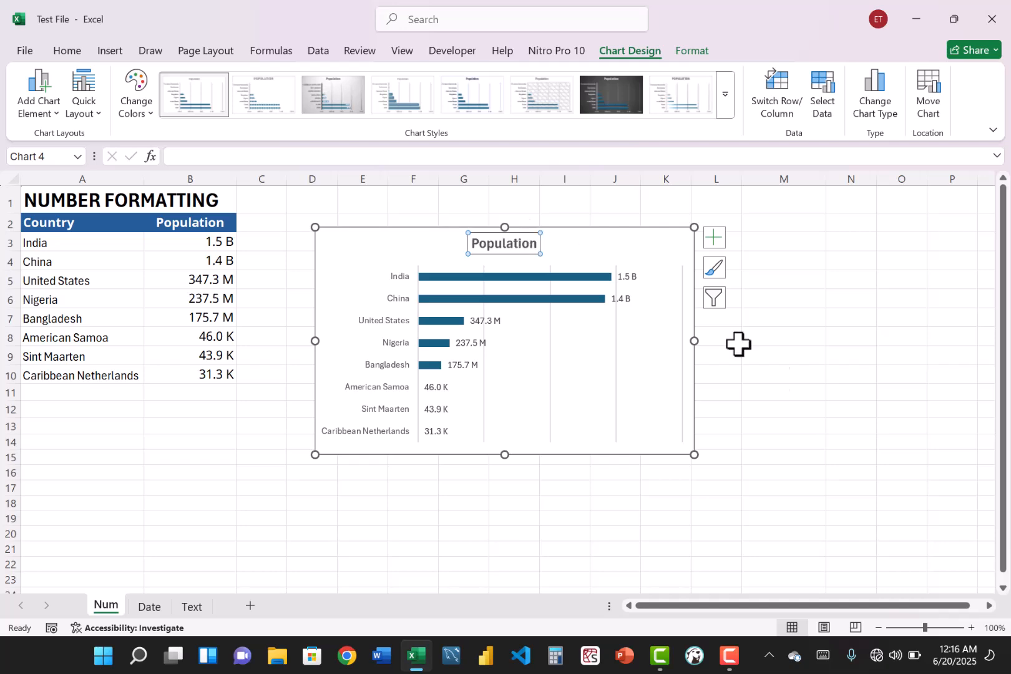
{"action": "left_click", "coordinate": [839, 437]}
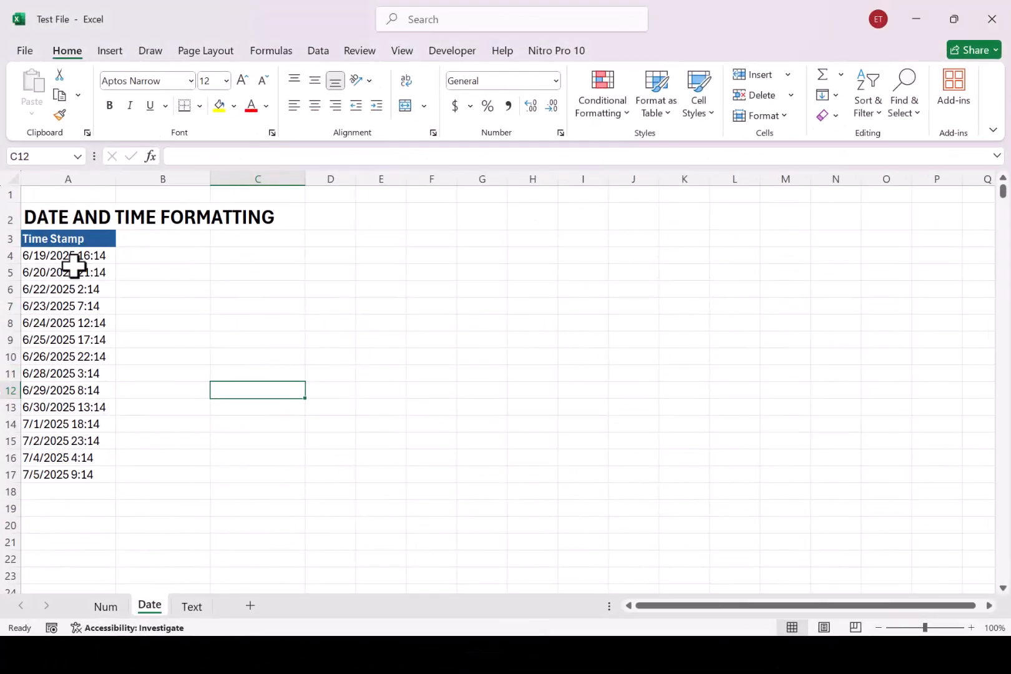
- On the Date sheet, enter the header DATE in B3 beside the Time Stamp column
{"action": "left_click_drag", "start_coordinate": [56, 257], "coordinate": [70, 349]}
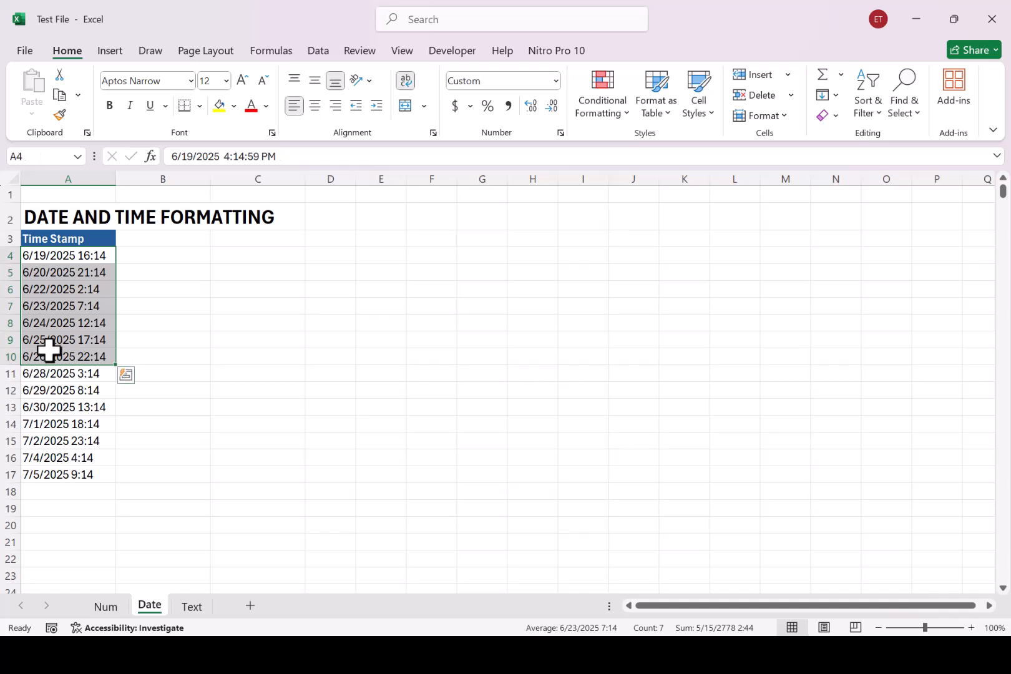
{"action": "left_click", "coordinate": [49, 350]}
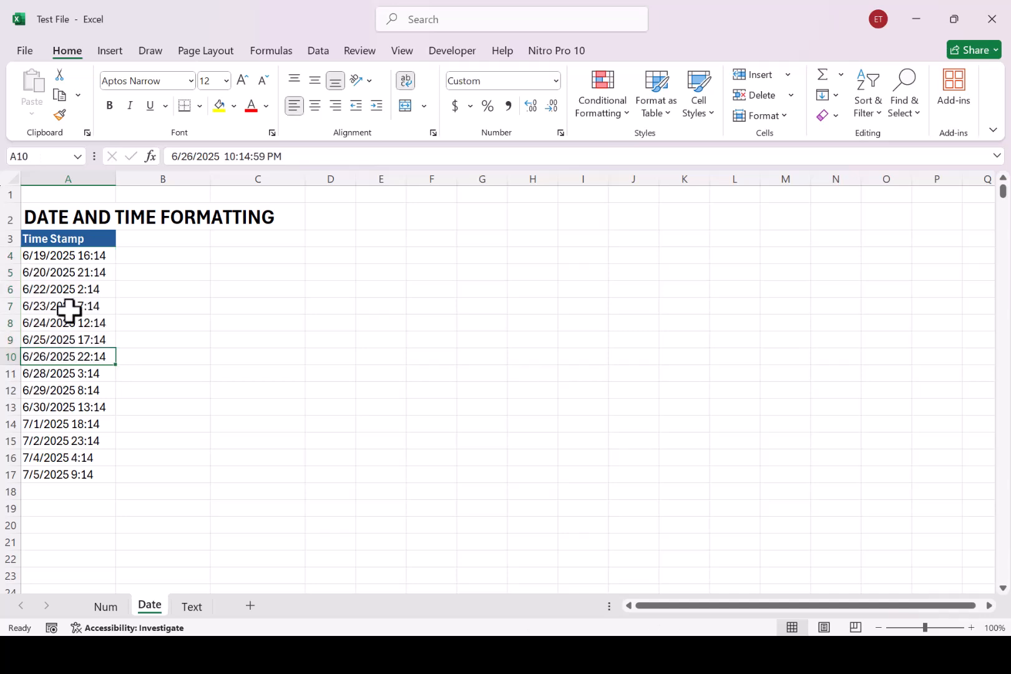
{"action": "left_click", "coordinate": [169, 243]}
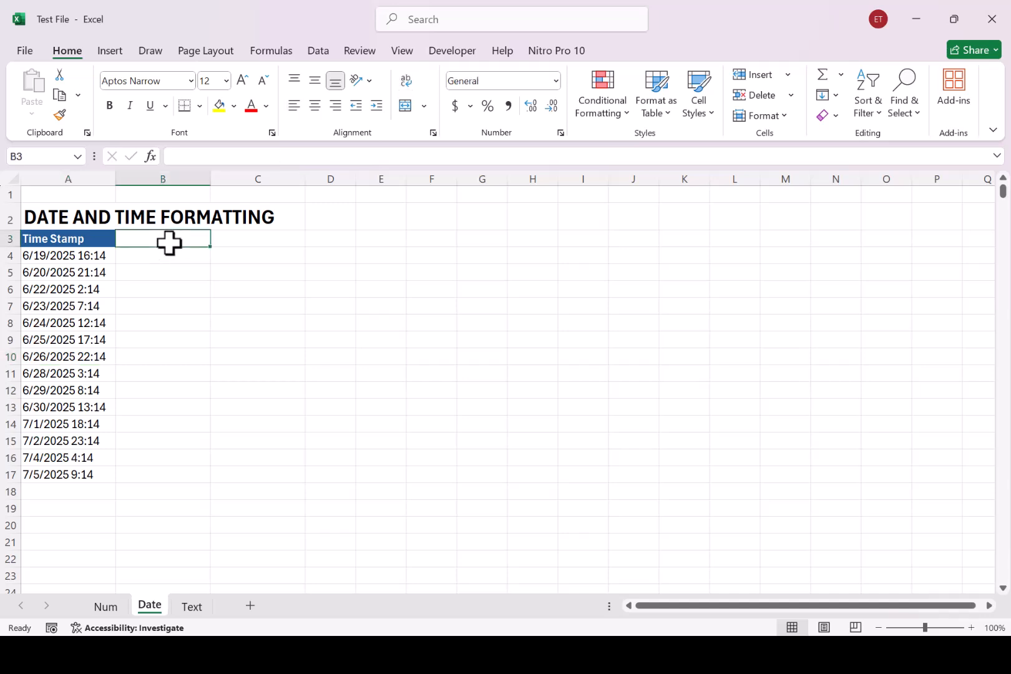
{"action": "type", "text": "DATE"}
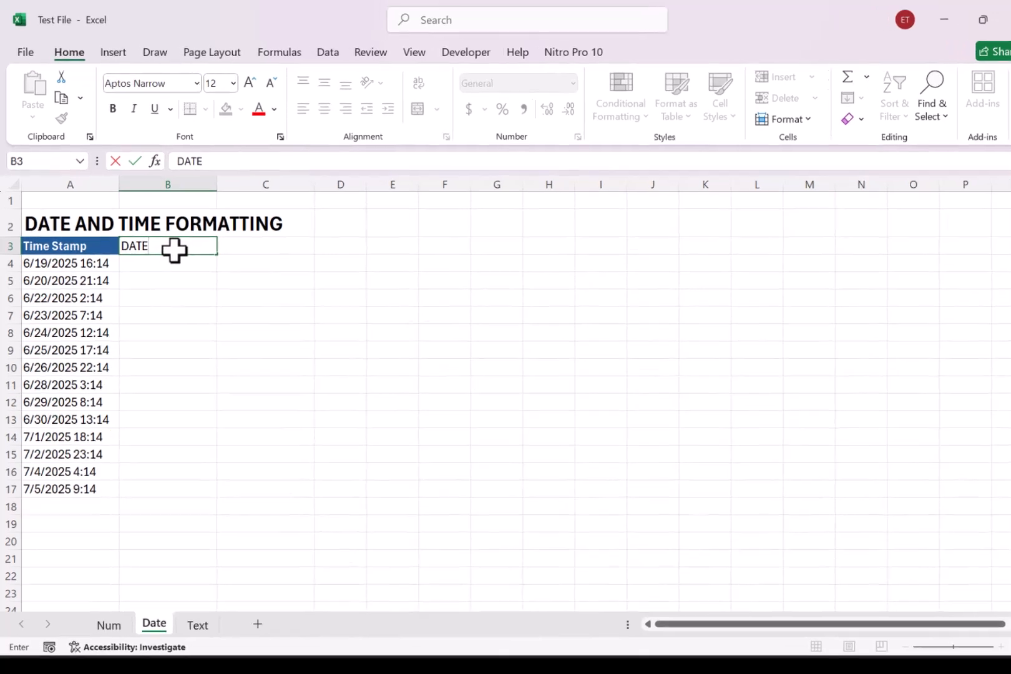
{"action": "key", "text": "Return"}
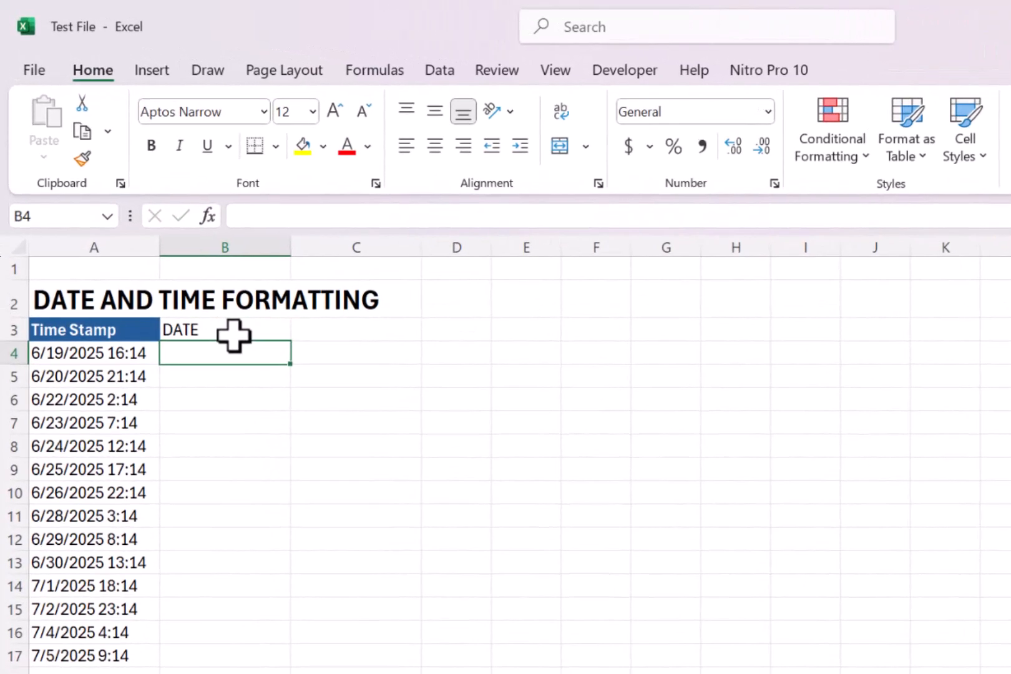
- Enter the formula =TEXT(A4,"DD-MMM-YY") in B4 to extract the date from the first time stamp
{"action": "type", "text": "=TE"}
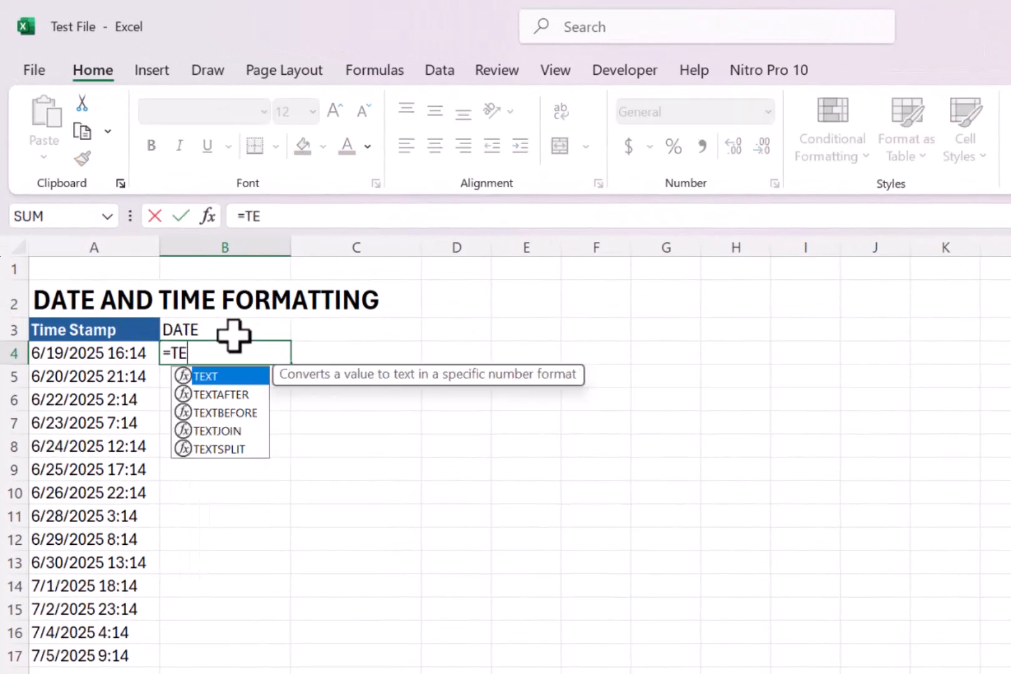
{"action": "type", "text": "XT("}
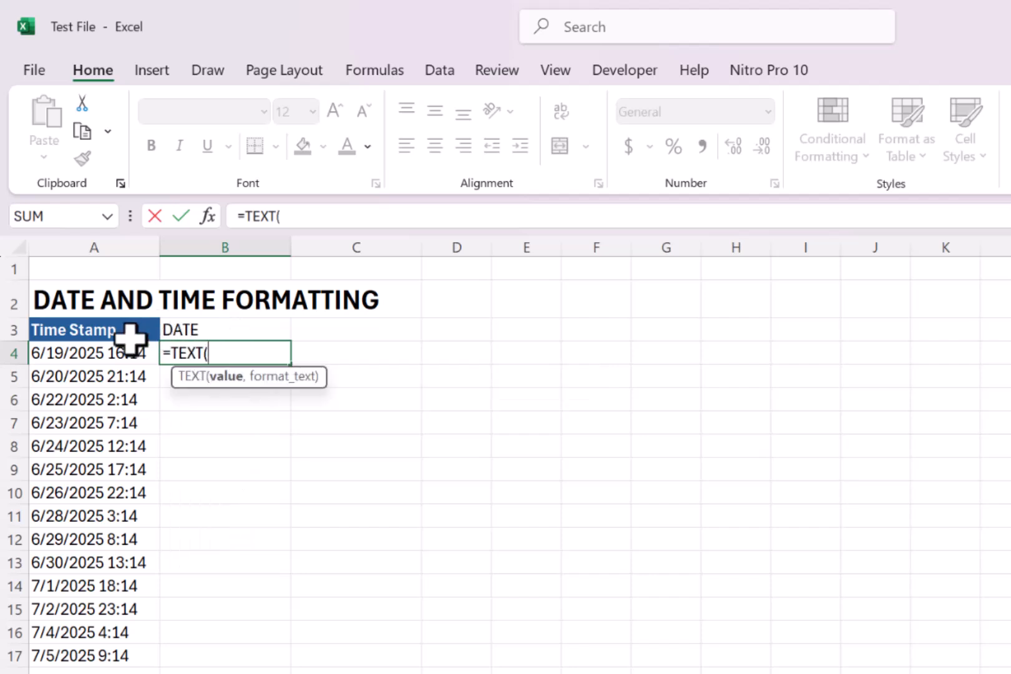
{"action": "left_click", "coordinate": [84, 354]}
{"action": "type", "text": ","}
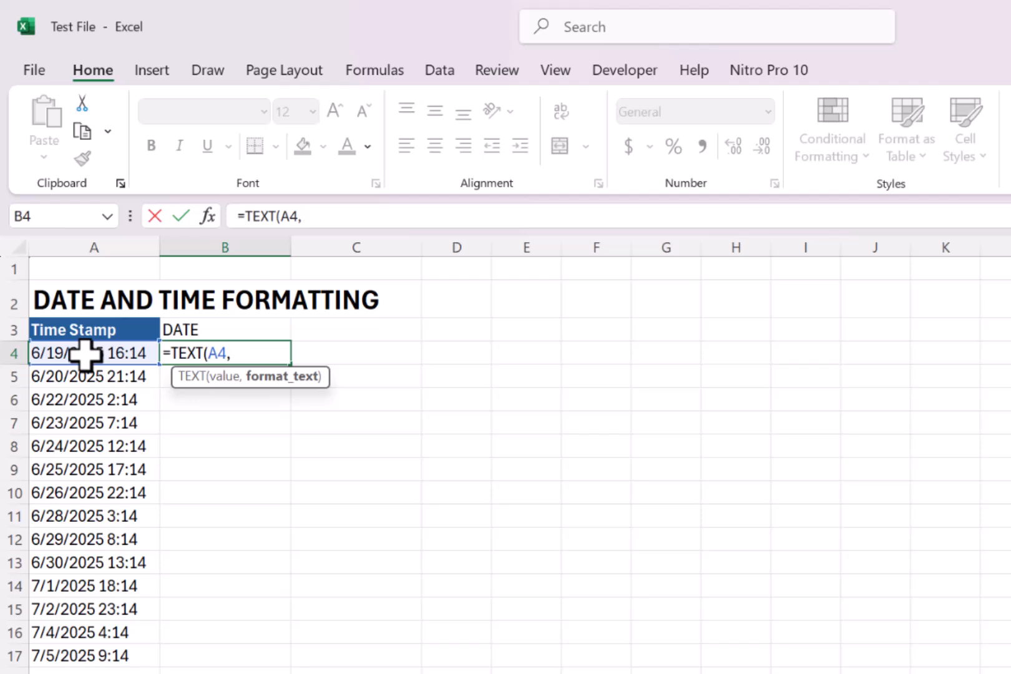
{"action": "type", "text": "\"DD-MMM-Y"}
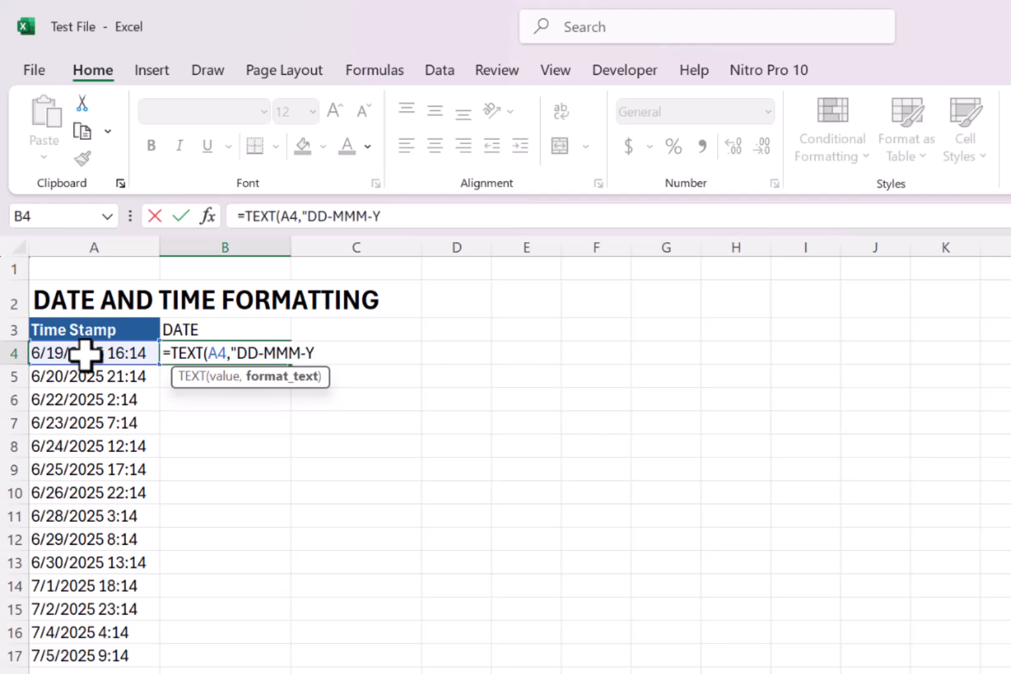
{"action": "type", "text": "Y\")"}
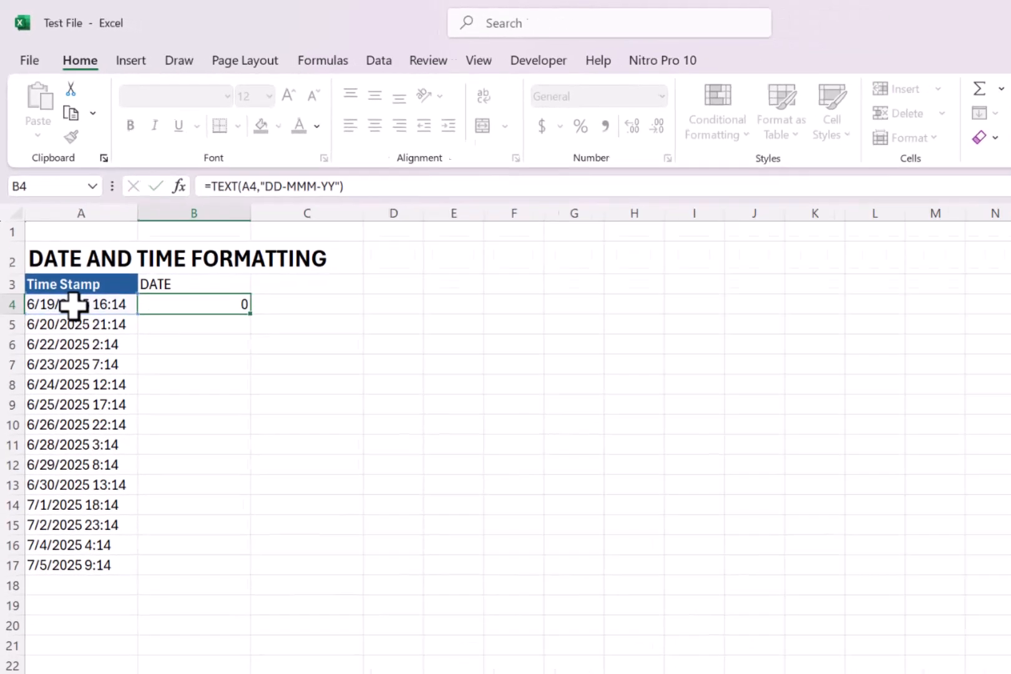
{"action": "key", "text": "Return"}
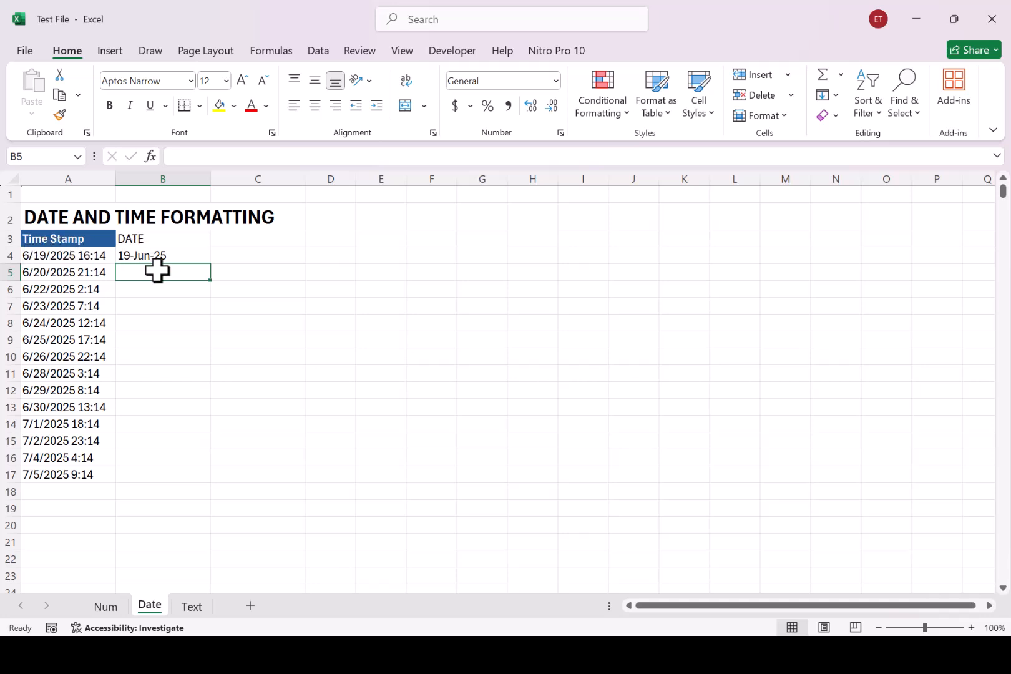
- Fill the date formula from B4 down the DATE column to row 17
{"action": "left_click", "coordinate": [182, 256]}
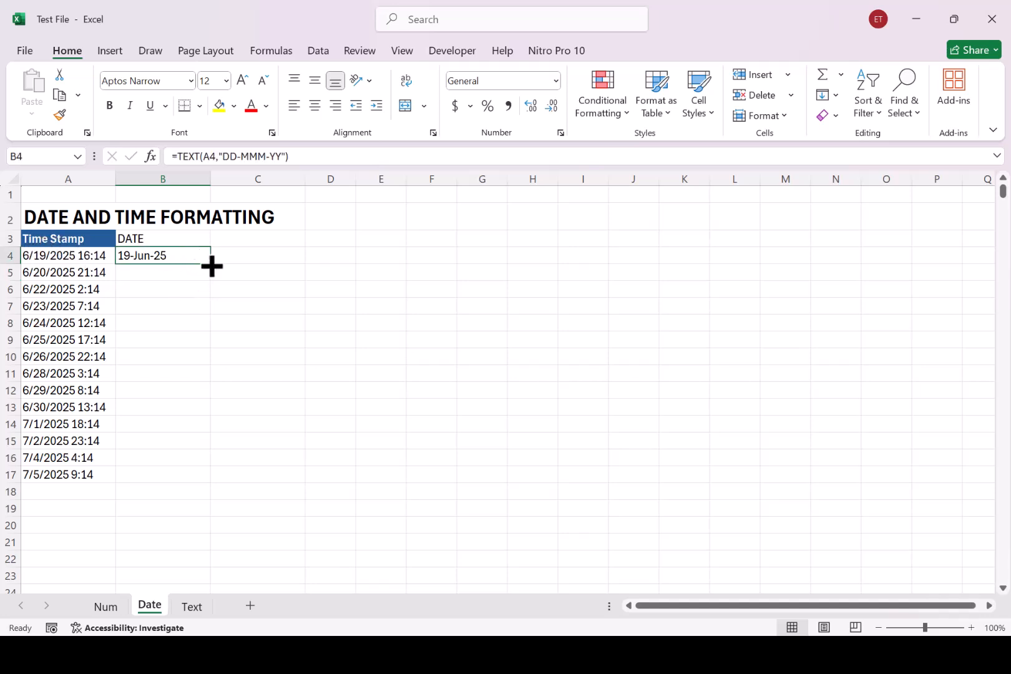
{"action": "double_click", "coordinate": [211, 265]}
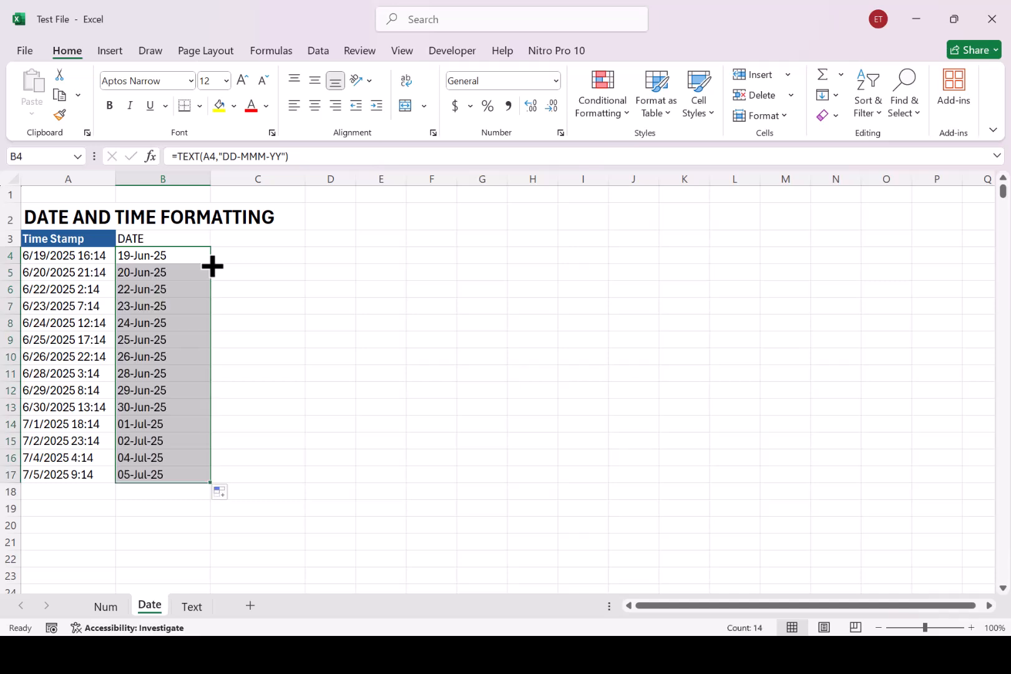
{"action": "left_click", "coordinate": [257, 256]}
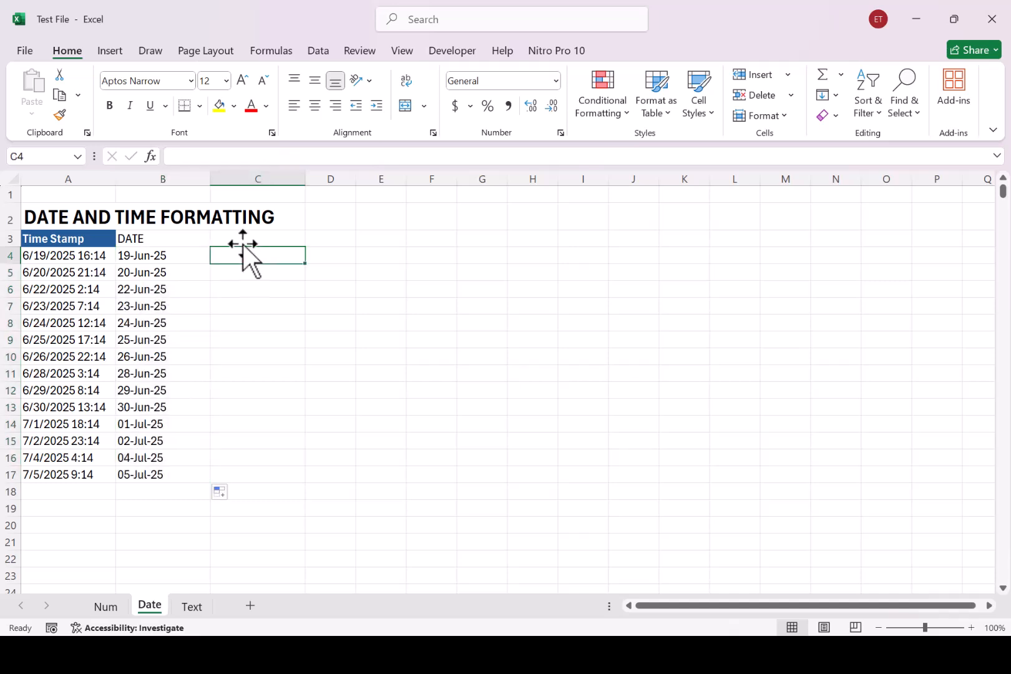
- Enter the header TIME in C3 beside the DATE column
{"action": "left_click", "coordinate": [243, 239]}
{"action": "type", "text": "TIME"}
{"action": "key", "text": "Return"}
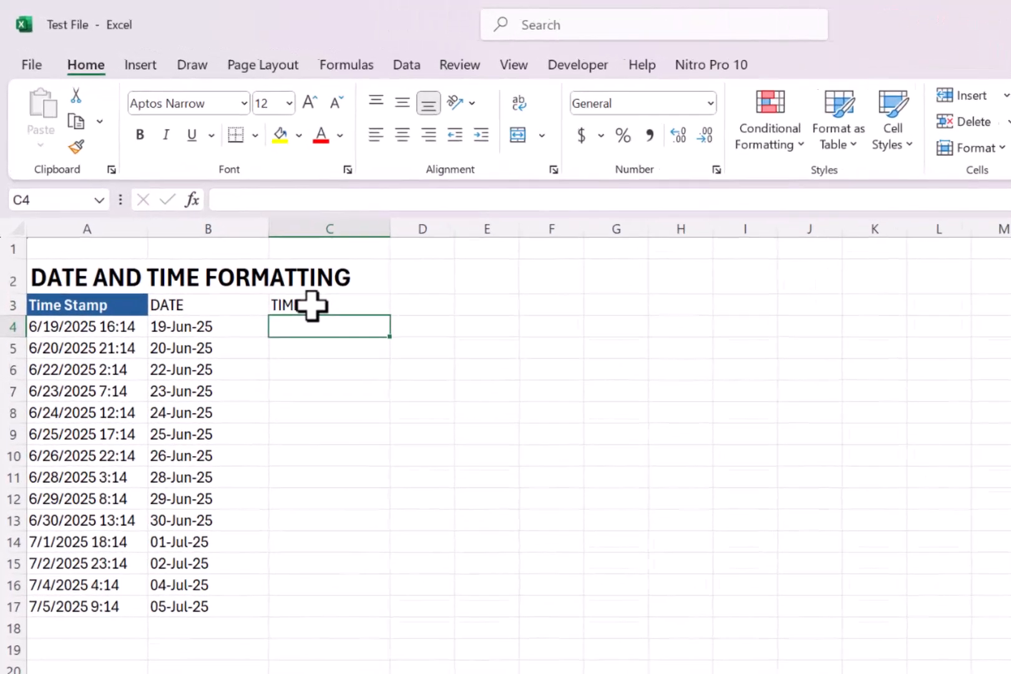
- Enter the formula =TEXT(A4,"HH:MM AM/PM") in C4 to extract the time from the first time stamp
{"action": "type", "text": "="}
{"action": "type", "text": "TEXT("}
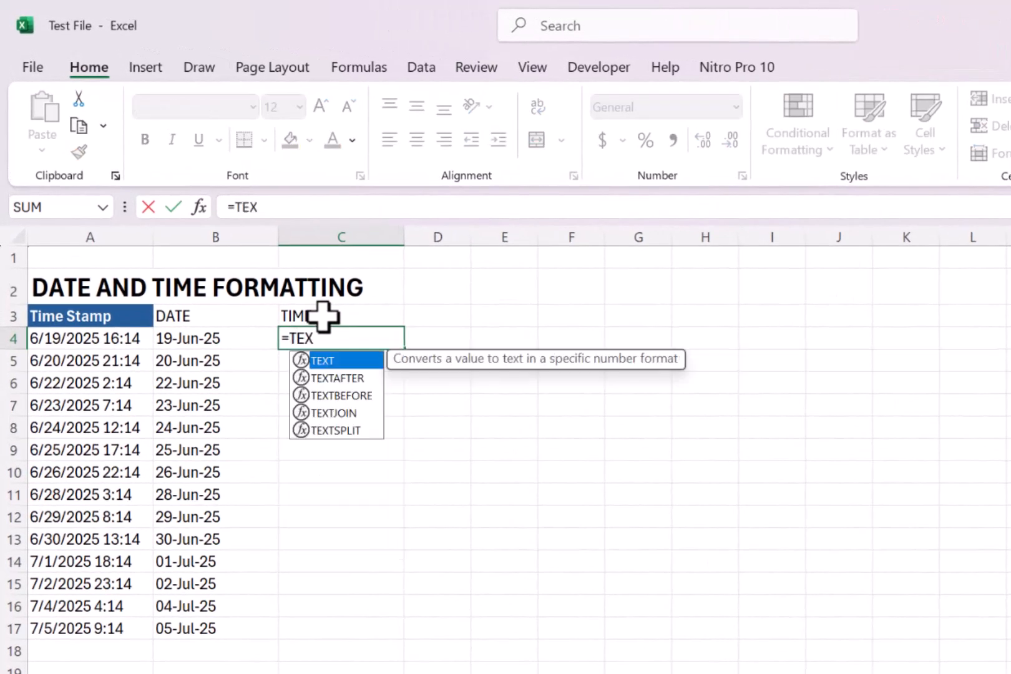
{"action": "left_click", "coordinate": [108, 339]}
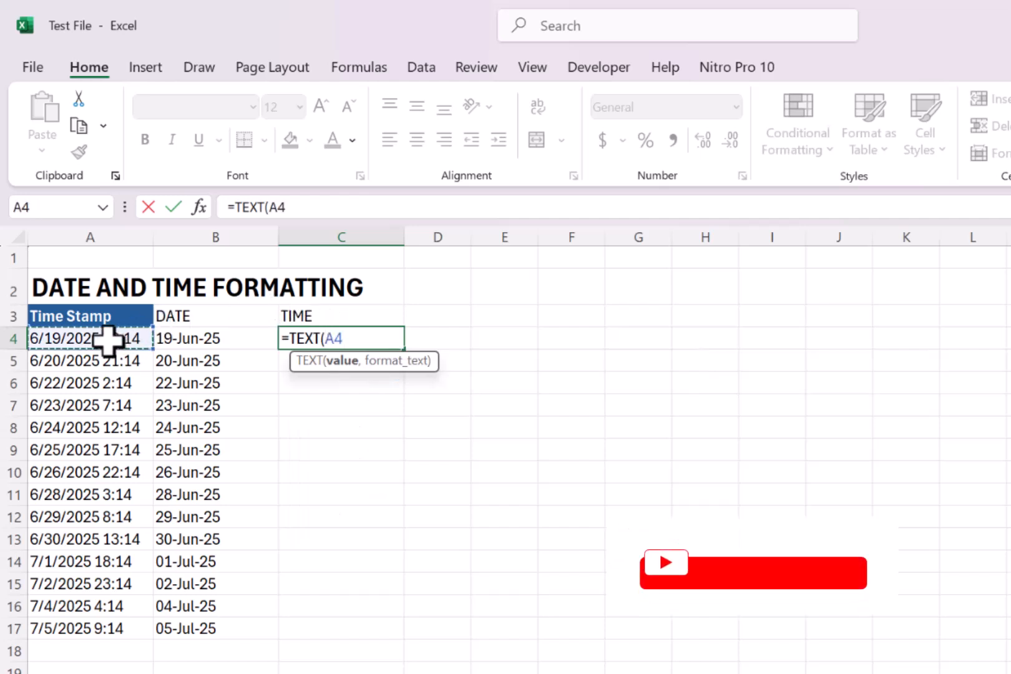
{"action": "type", "text": ","}
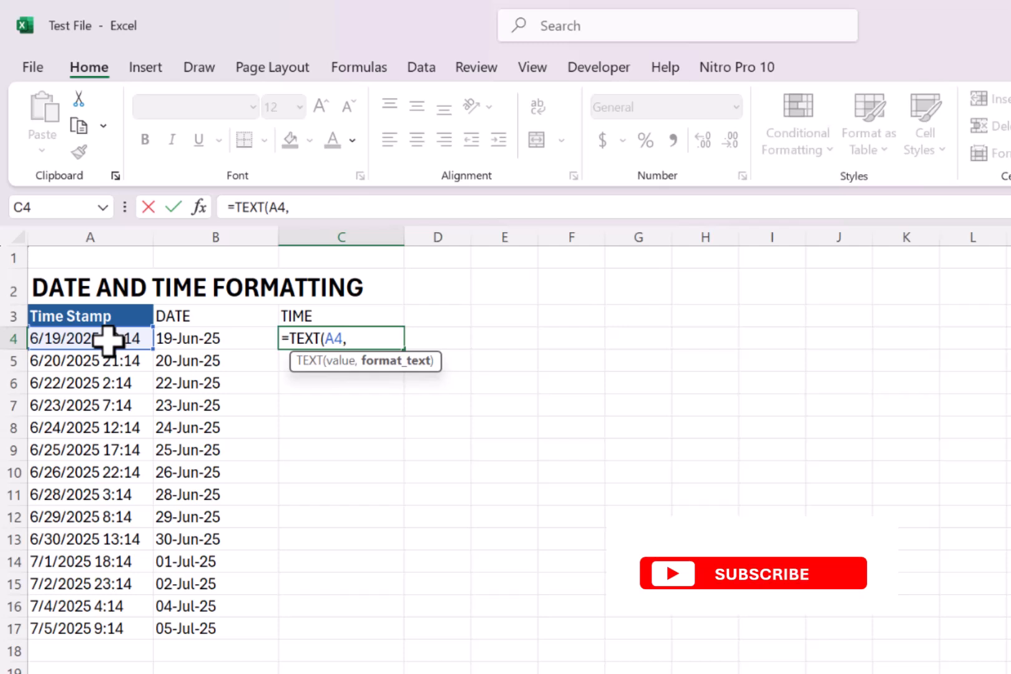
{"action": "type", "text": "\"hh"}
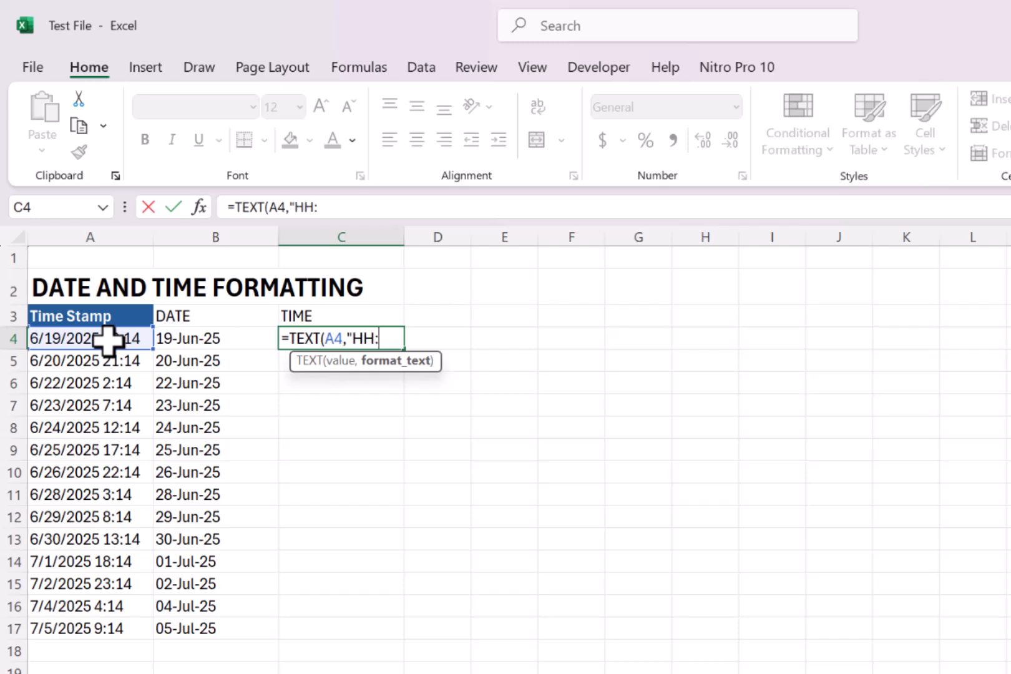
{"action": "type", "text": ":MM"}
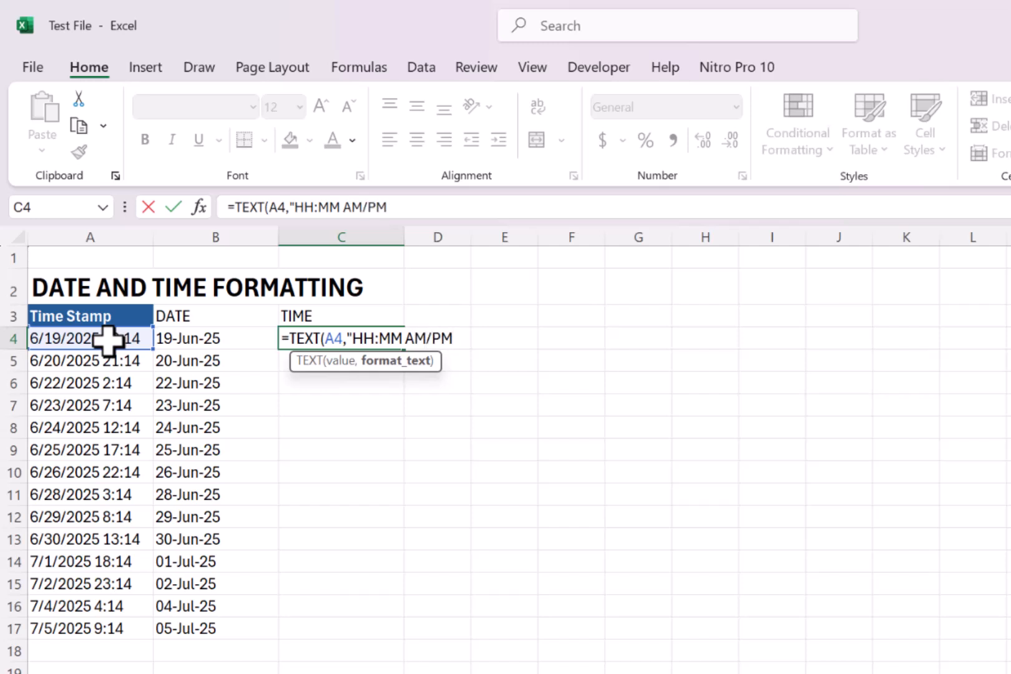
{"action": "type", "text": "AM/PM\")"}
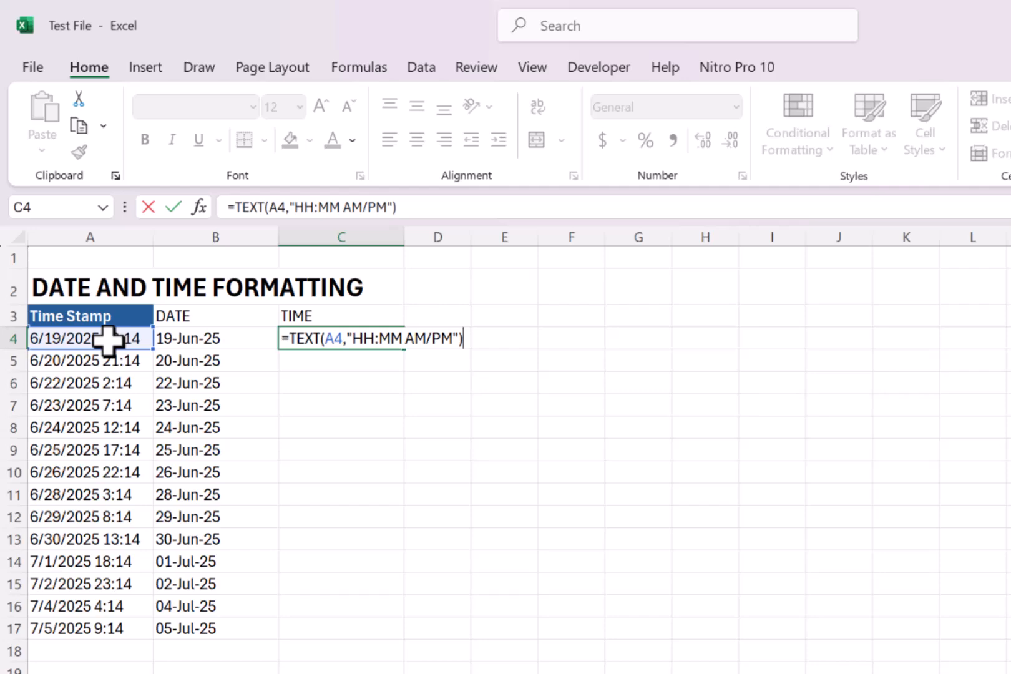
{"action": "key", "text": "Return"}
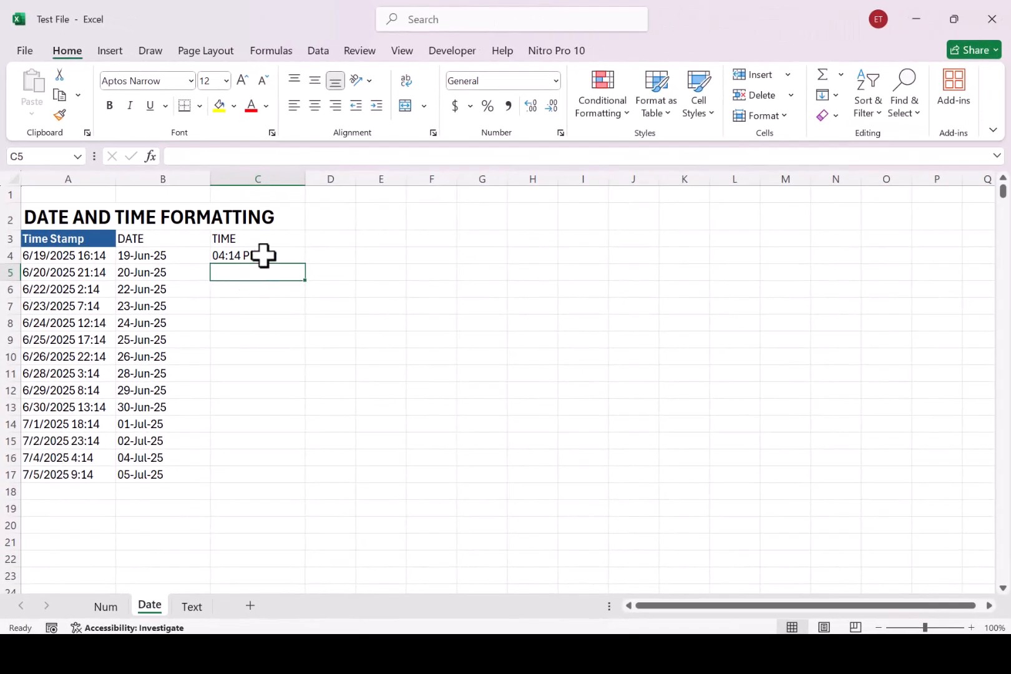
- Fill the time formula from C4 down the TIME column to row 17
{"action": "left_click", "coordinate": [263, 255]}
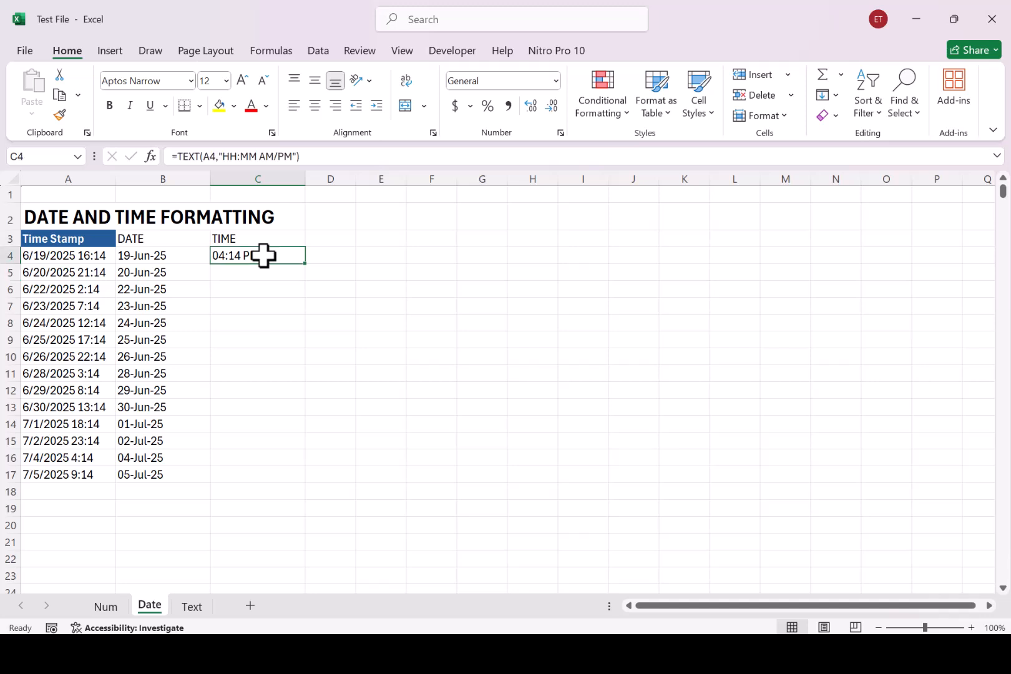
{"action": "double_click", "coordinate": [308, 271]}
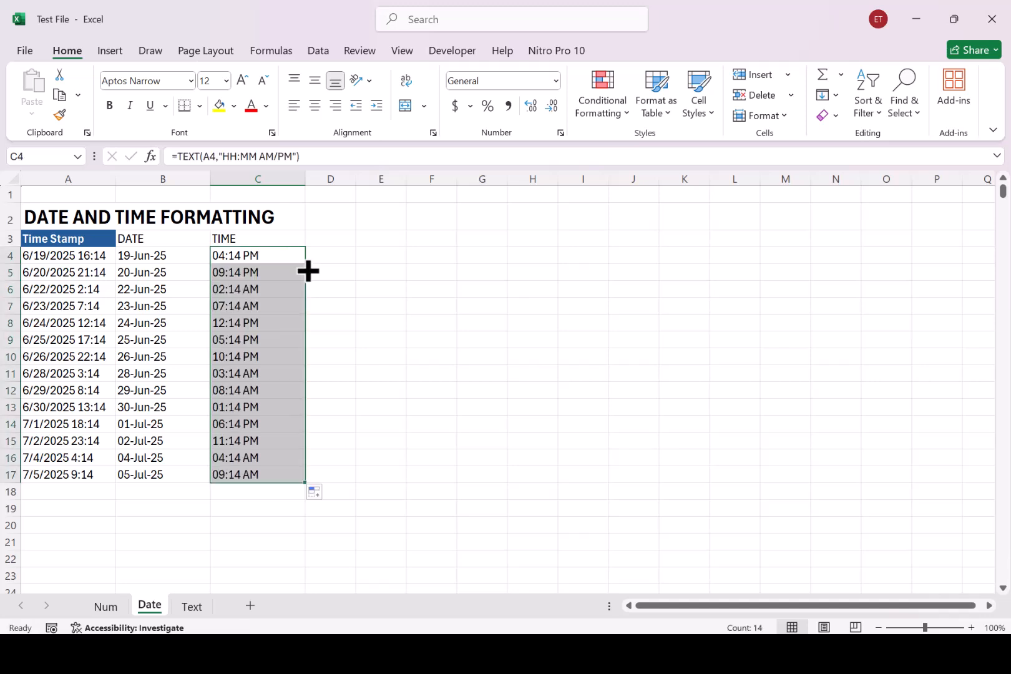
{"action": "left_click", "coordinate": [275, 377]}
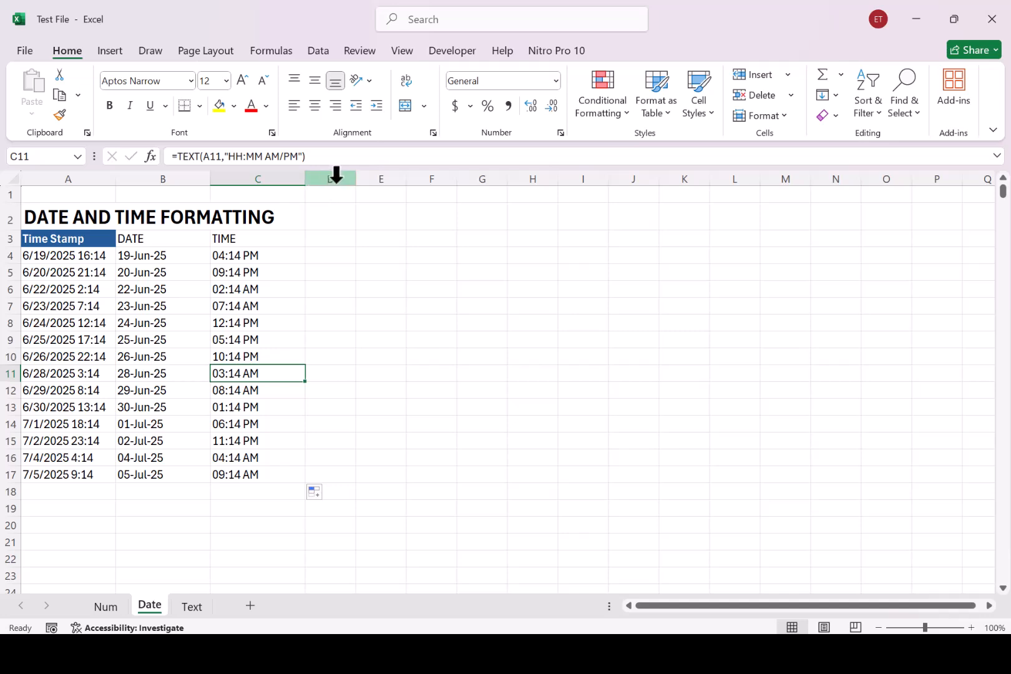
- Widen column D and enter =TEXT(A4,"DD-MMM-YY HH:MM AM/PM") in D4 to combine the date and time
{"action": "left_click_drag", "start_coordinate": [353, 180], "coordinate": [399, 180]}
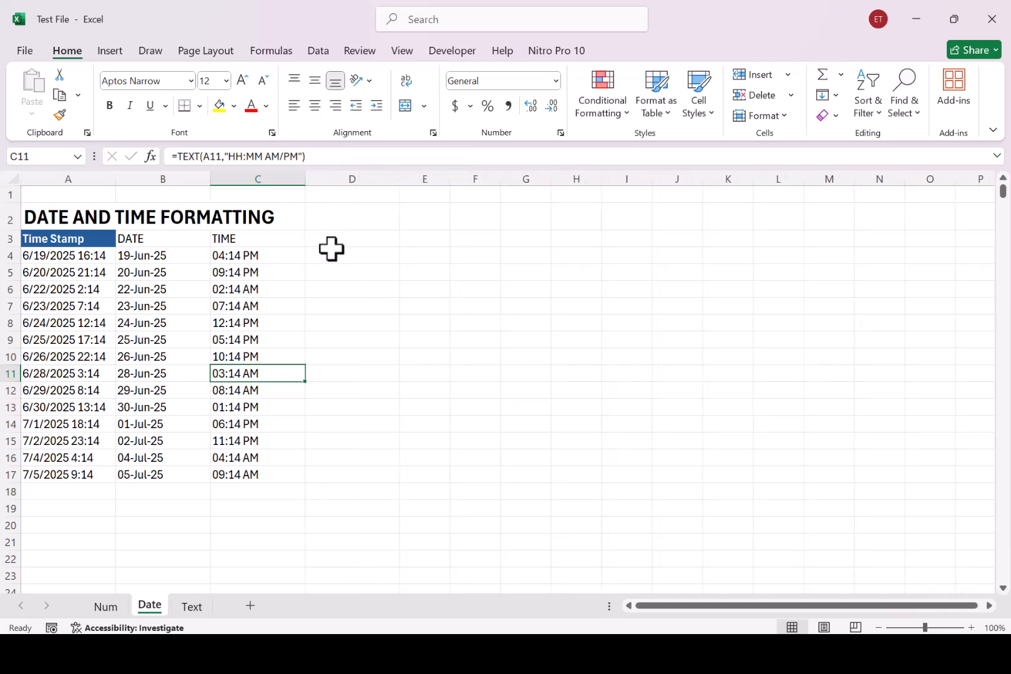
{"action": "left_click", "coordinate": [347, 255]}
{"action": "type", "text": "=text"}
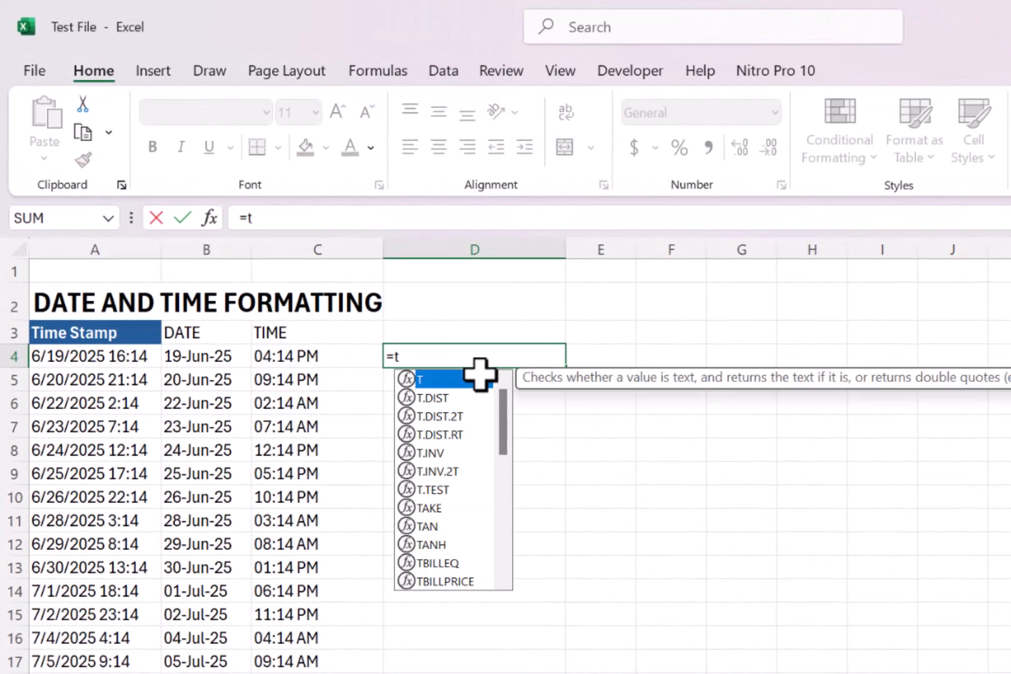
{"action": "double_click", "coordinate": [479, 374]}
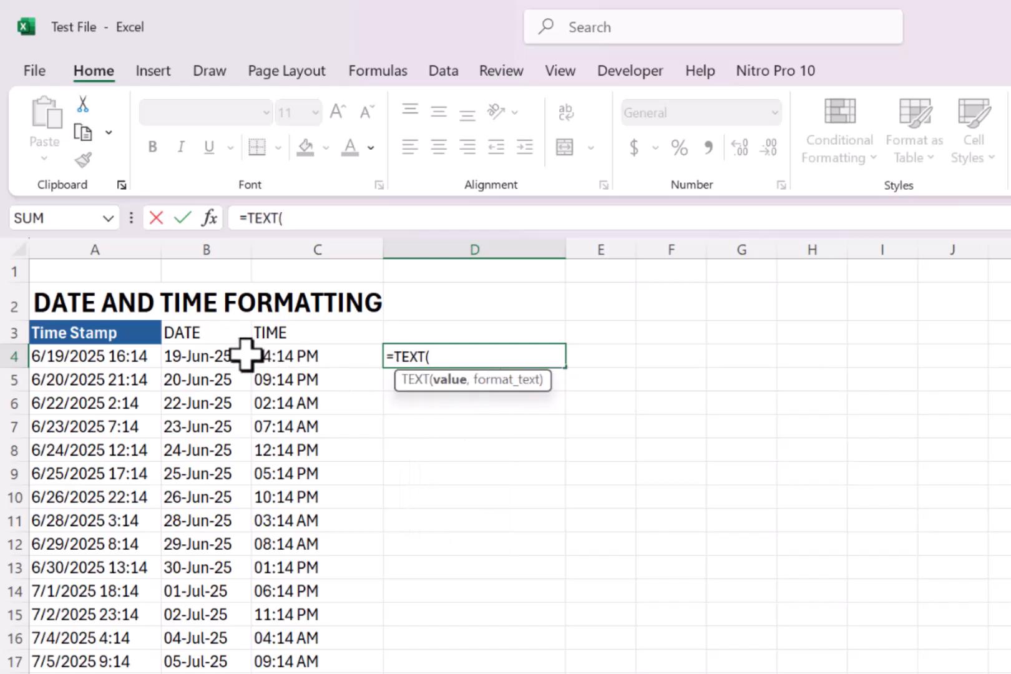
{"action": "left_click", "coordinate": [117, 356]}
{"action": "type", "text": ","}
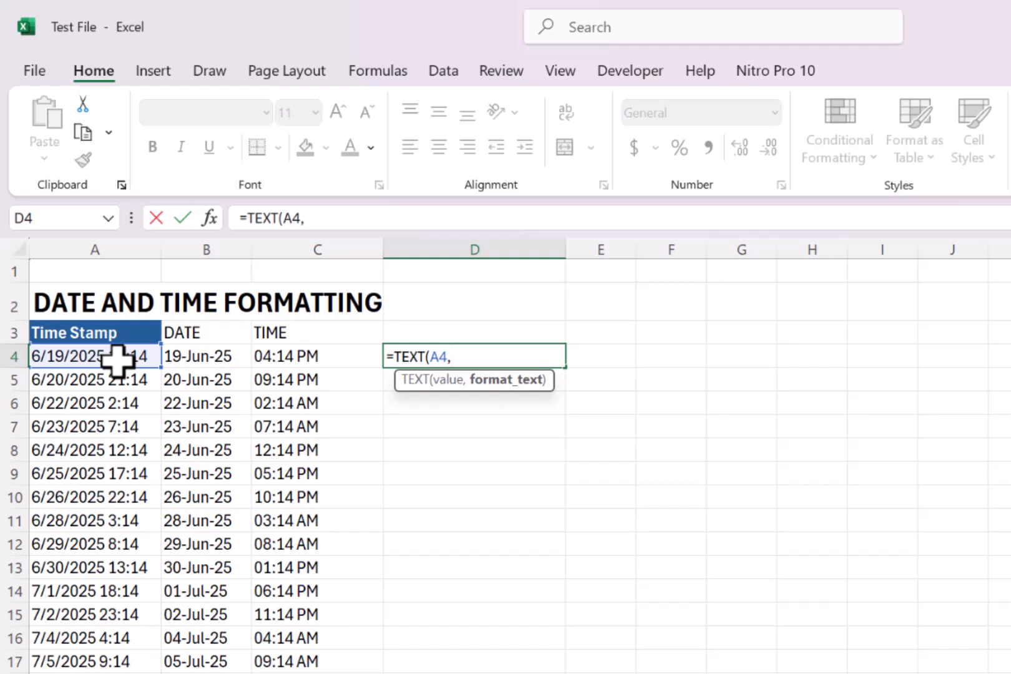
{"action": "type", "text": "\"DD-M"}
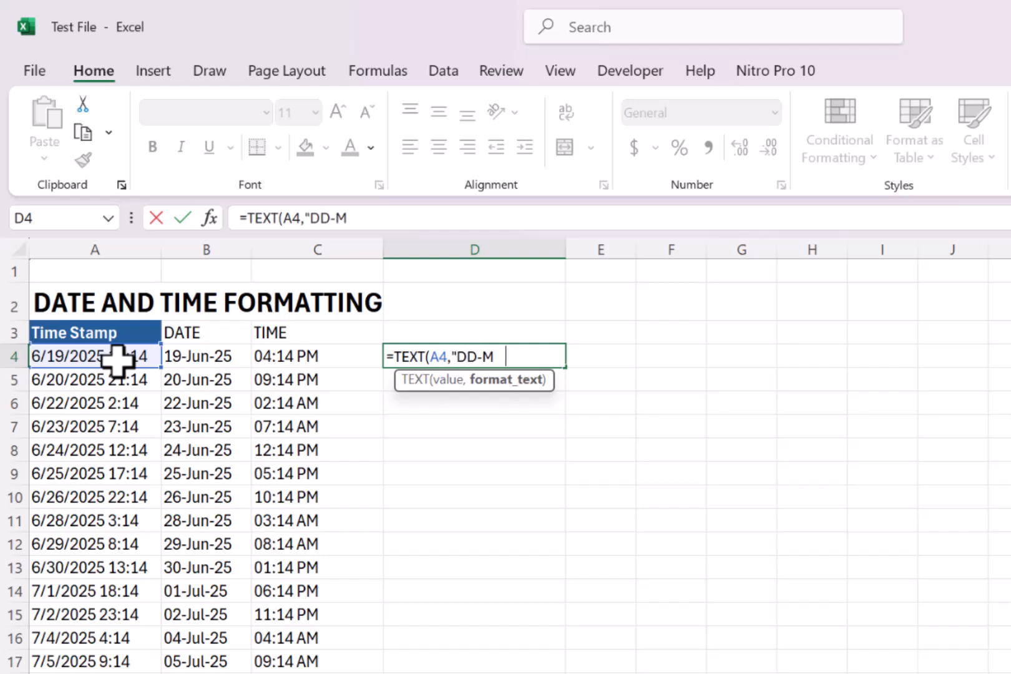
{"action": "type", "text": "MM-YY HH:"}
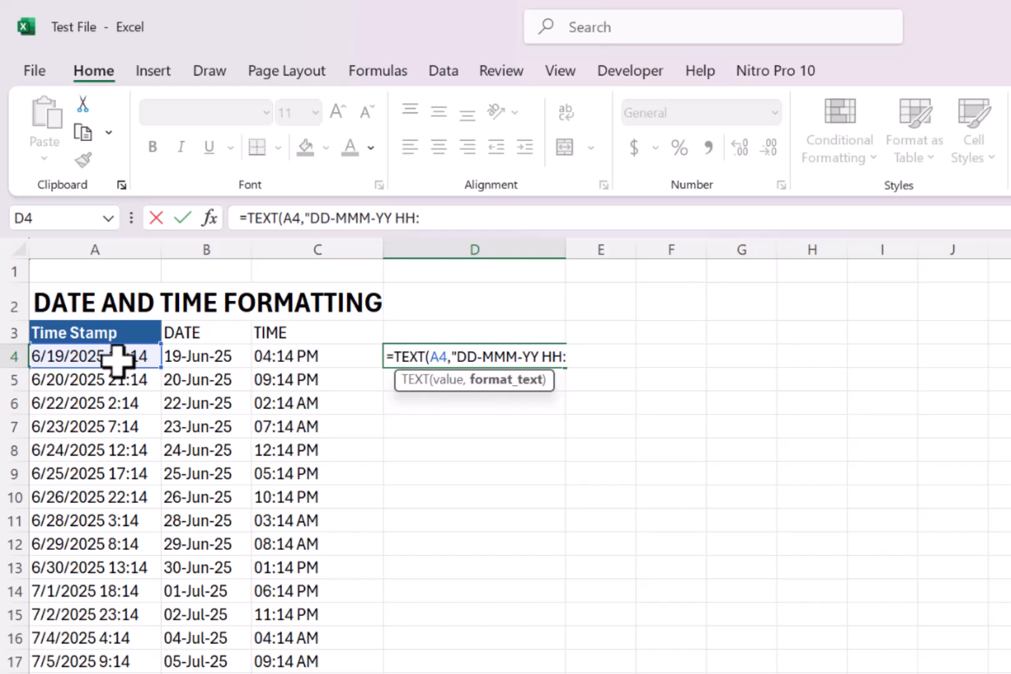
{"action": "type", "text": "MM AM/PM"}
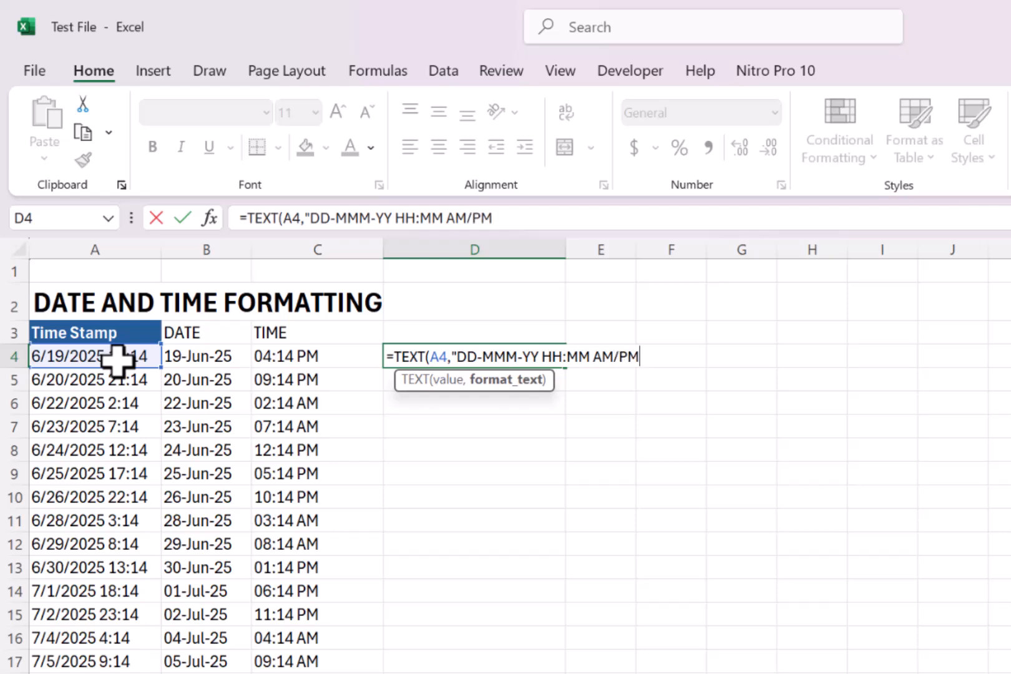
{"action": "type", "text": "\")"}
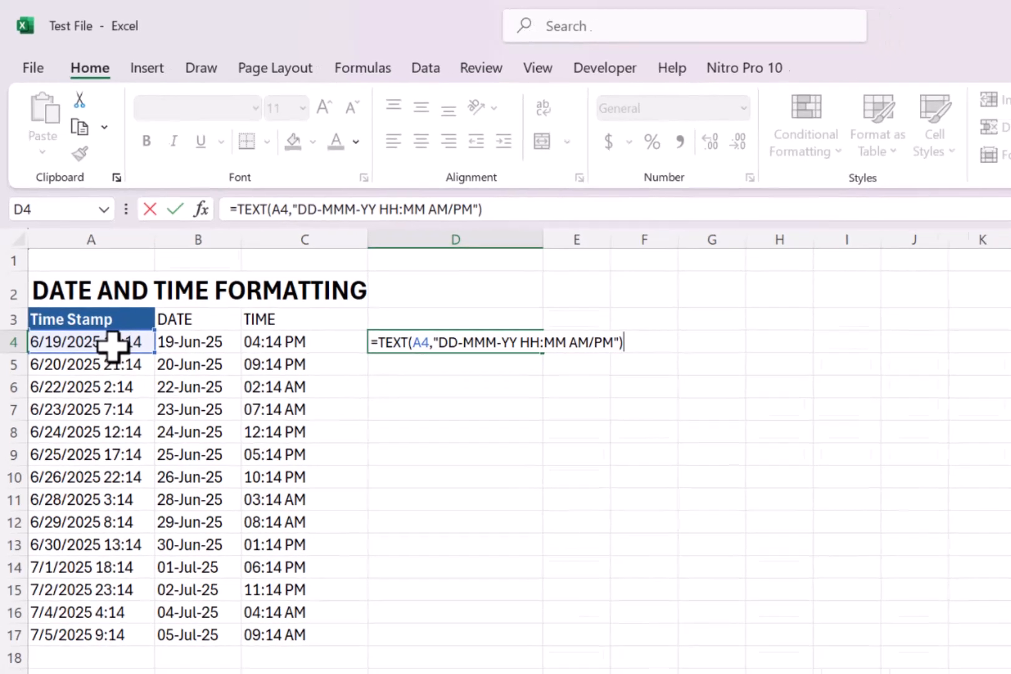
{"action": "key", "text": "Return"}
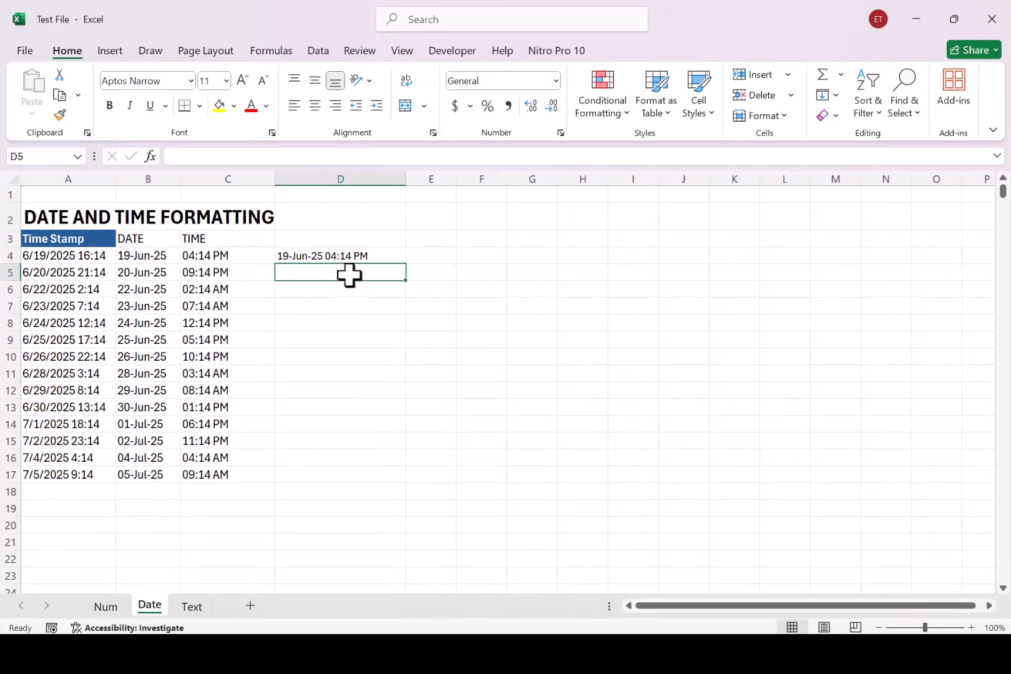
- Fill the combined date and time formula from D4 down to row 17 and enter the header TIMESTAMP in D3
{"action": "left_click", "coordinate": [374, 256]}
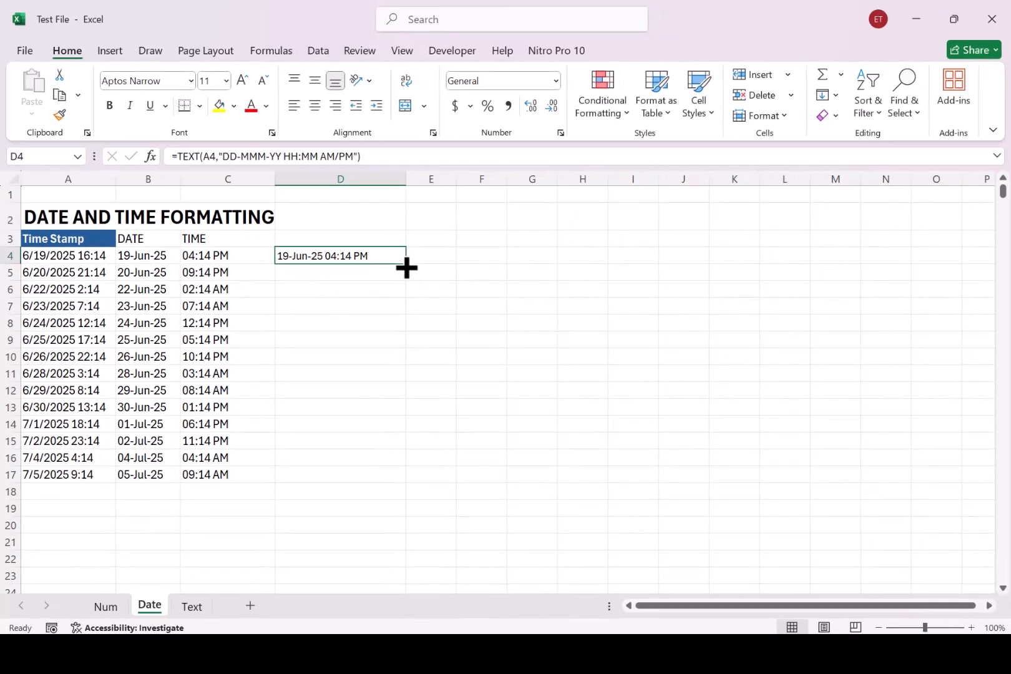
{"action": "double_click", "coordinate": [406, 264]}
{"action": "left_click", "coordinate": [328, 236]}
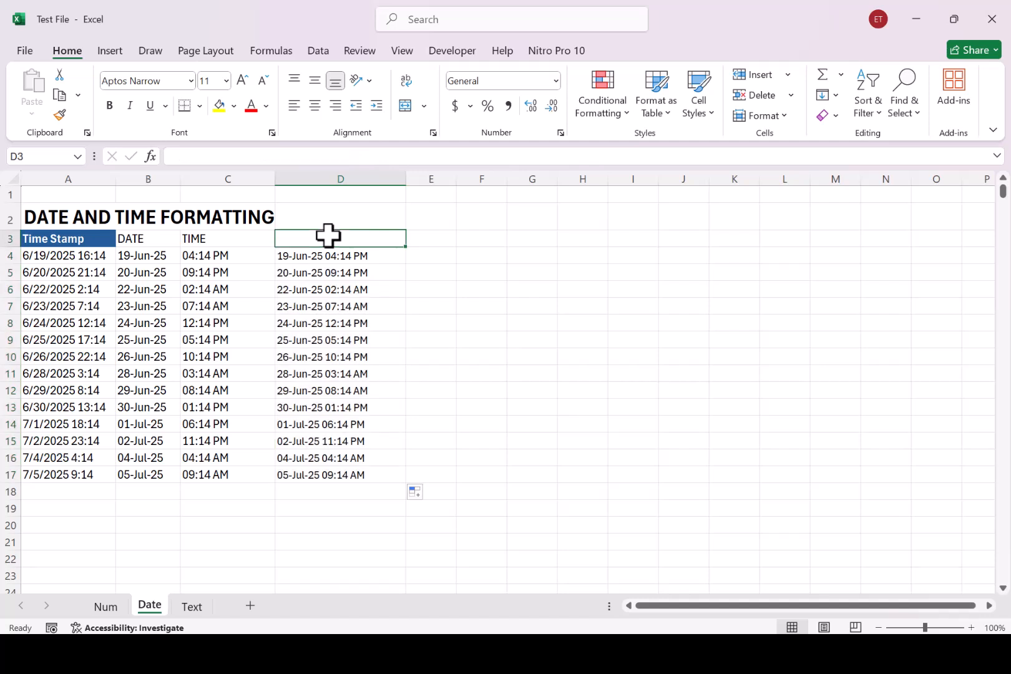
{"action": "type", "text": "TIMESTAMP"}
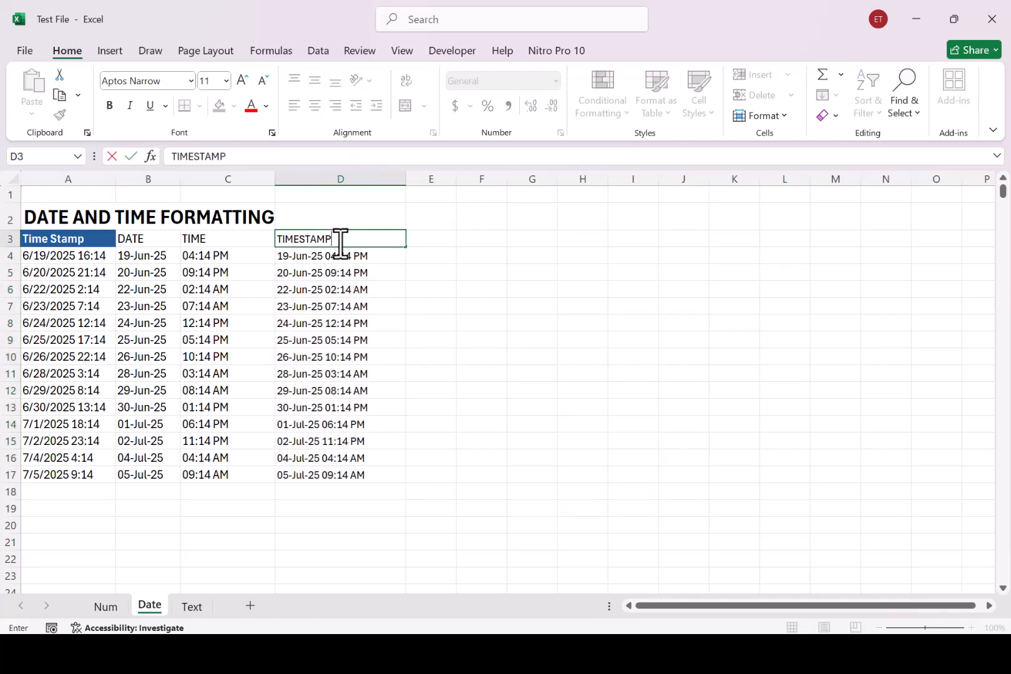
{"action": "left_click", "coordinate": [505, 355]}
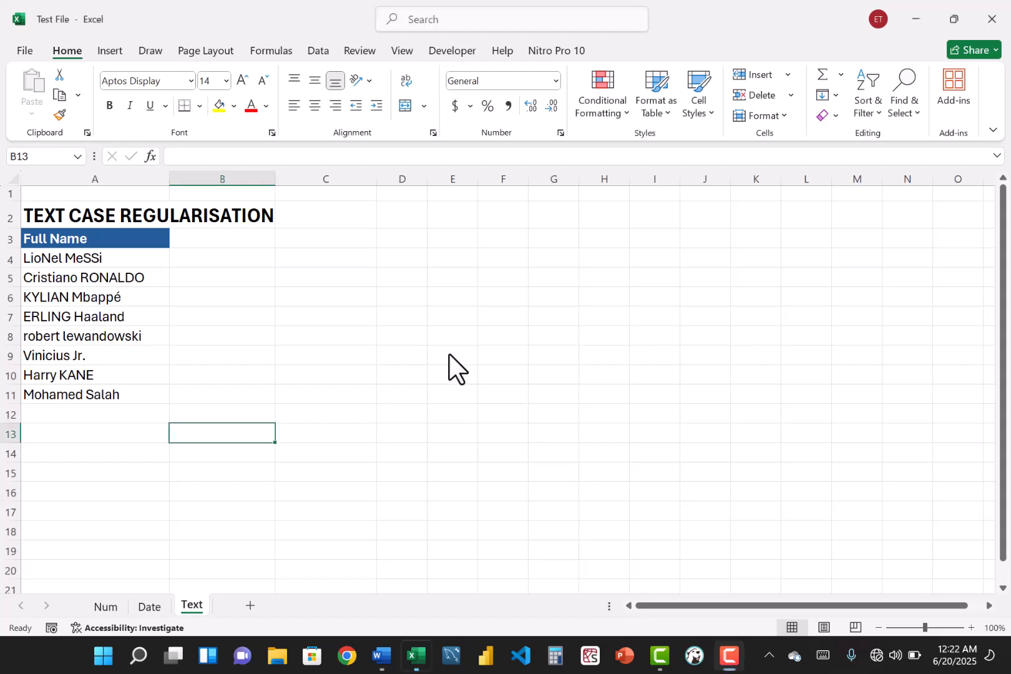
- On the Text sheet, select the full names in A4:A11 to examine their inconsistent letter case
{"action": "left_click_drag", "start_coordinate": [97, 257], "coordinate": [84, 392]}
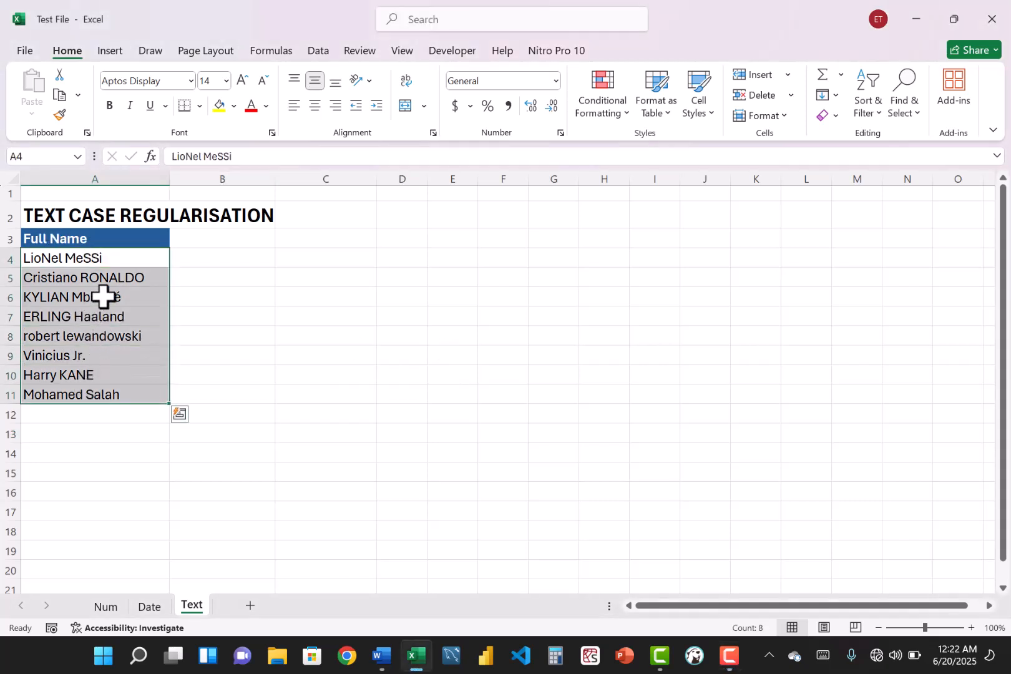
{"action": "left_click_drag", "start_coordinate": [119, 262], "coordinate": [114, 401]}
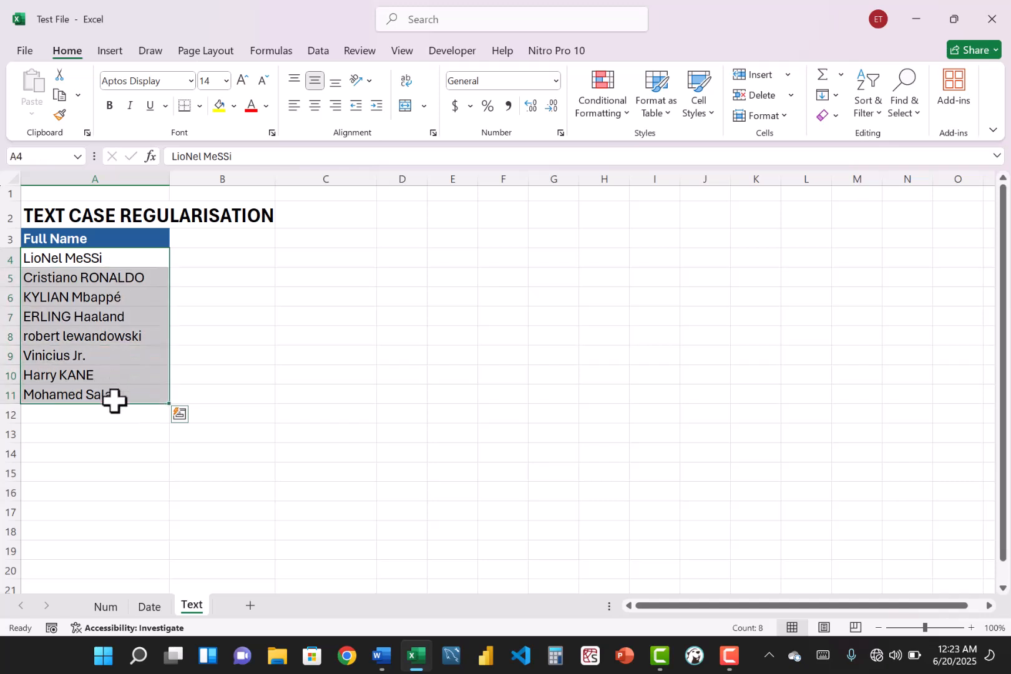
- Enter the header UPPER in B3, next to the Full Name header
{"action": "left_click", "coordinate": [226, 246]}
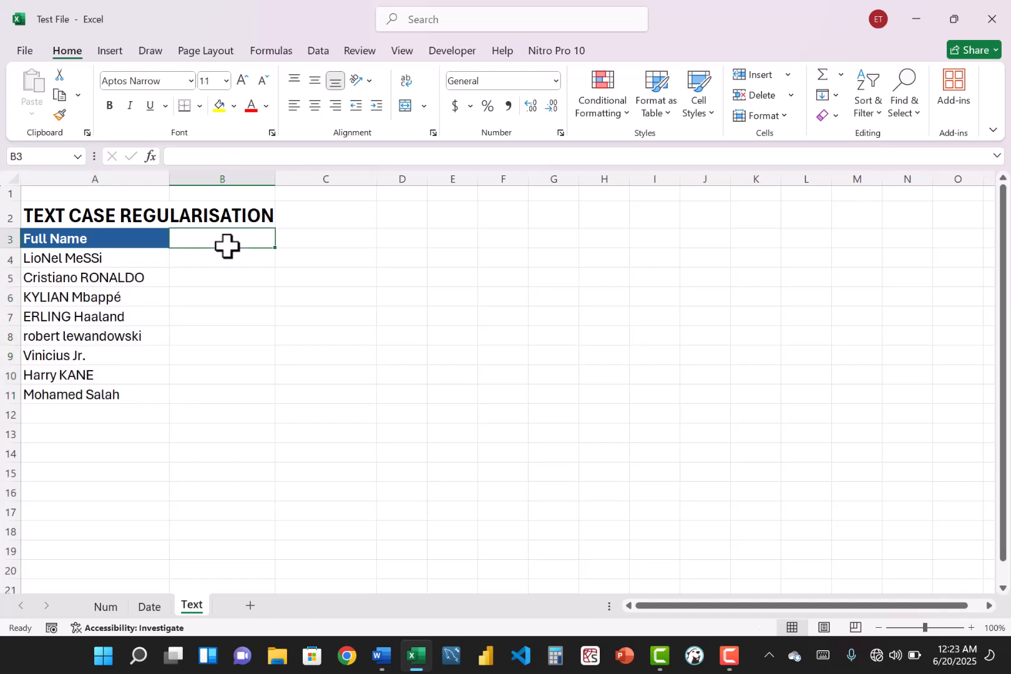
{"action": "type", "text": "U"}
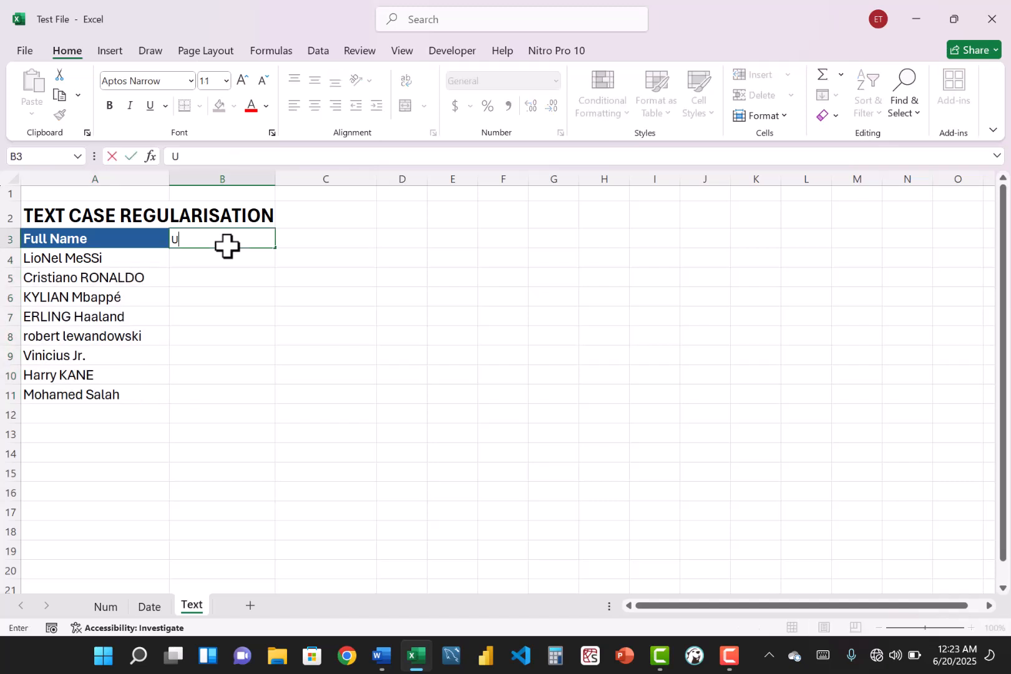
{"action": "key", "text": "BackSpace"}
{"action": "type", "text": "UPPER"}
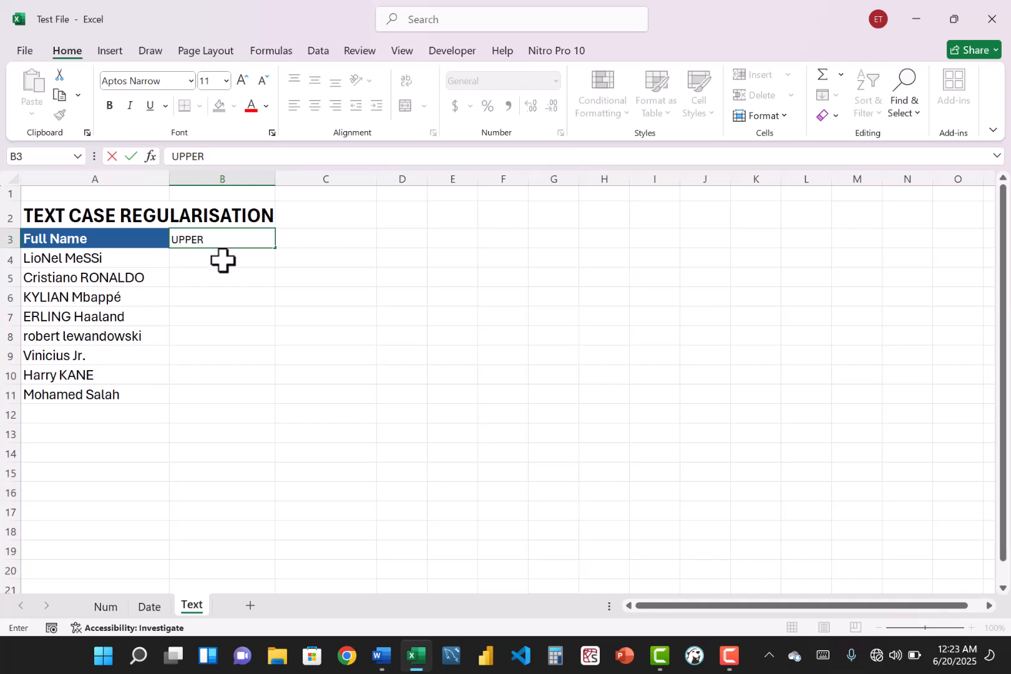
{"action": "key", "text": "Return"}
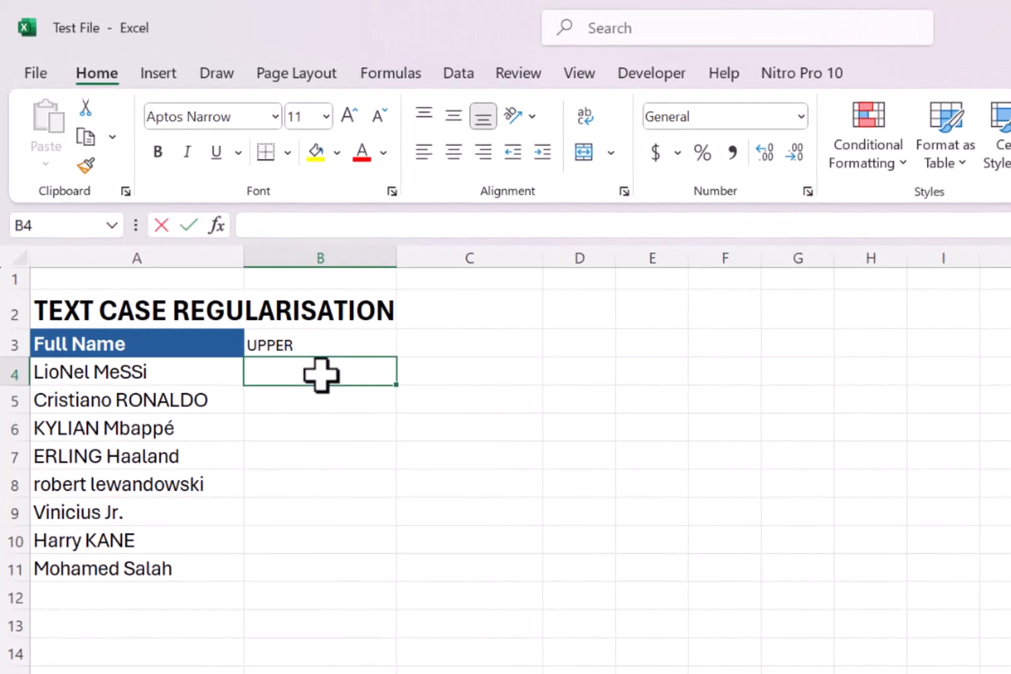
- Enter =UPPER(A4) in B4 to convert the first full name to capital letters
{"action": "type", "text": "=UPPER("}
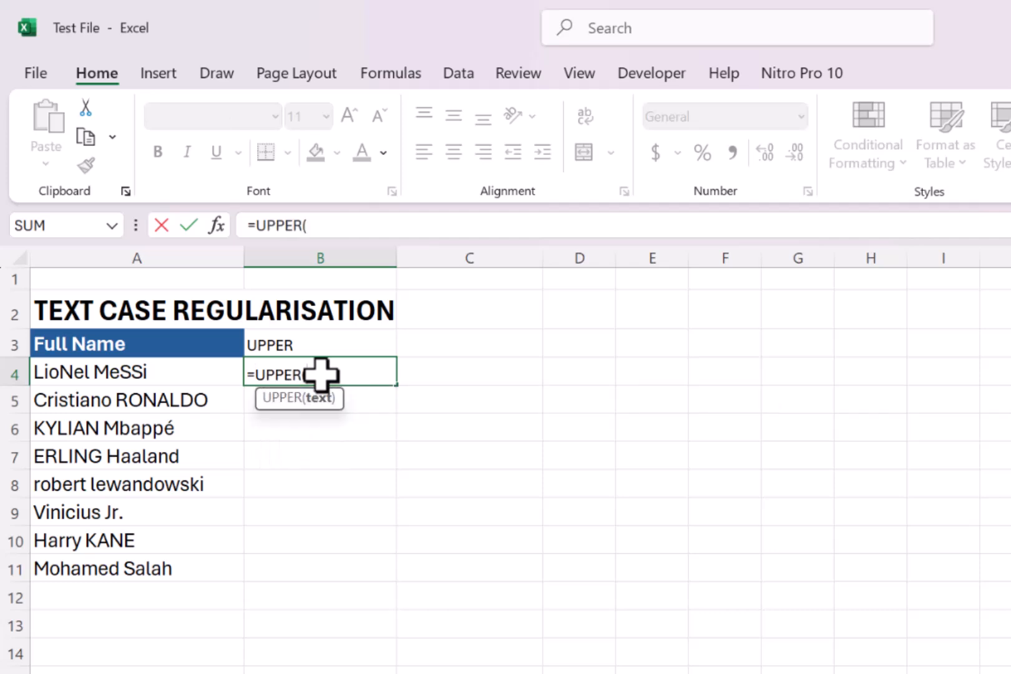
{"action": "left_click", "coordinate": [181, 373]}
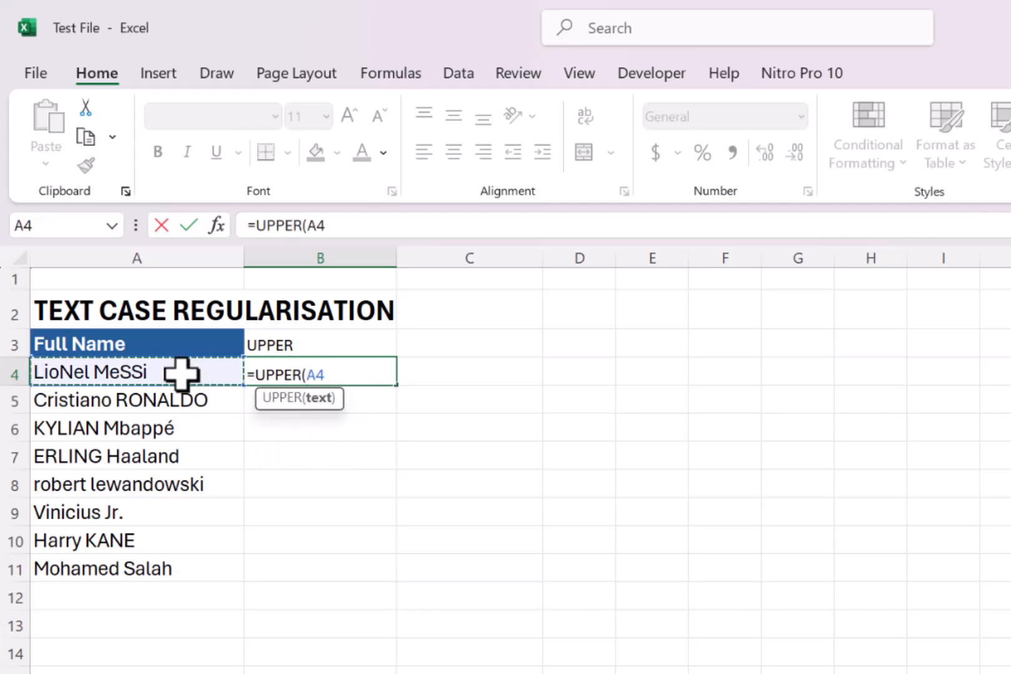
{"action": "key", "text": "Return"}
- Fill the UPPER formula from B4 down to row 11 and widen column B to fit the names
{"action": "left_click", "coordinate": [337, 376]}
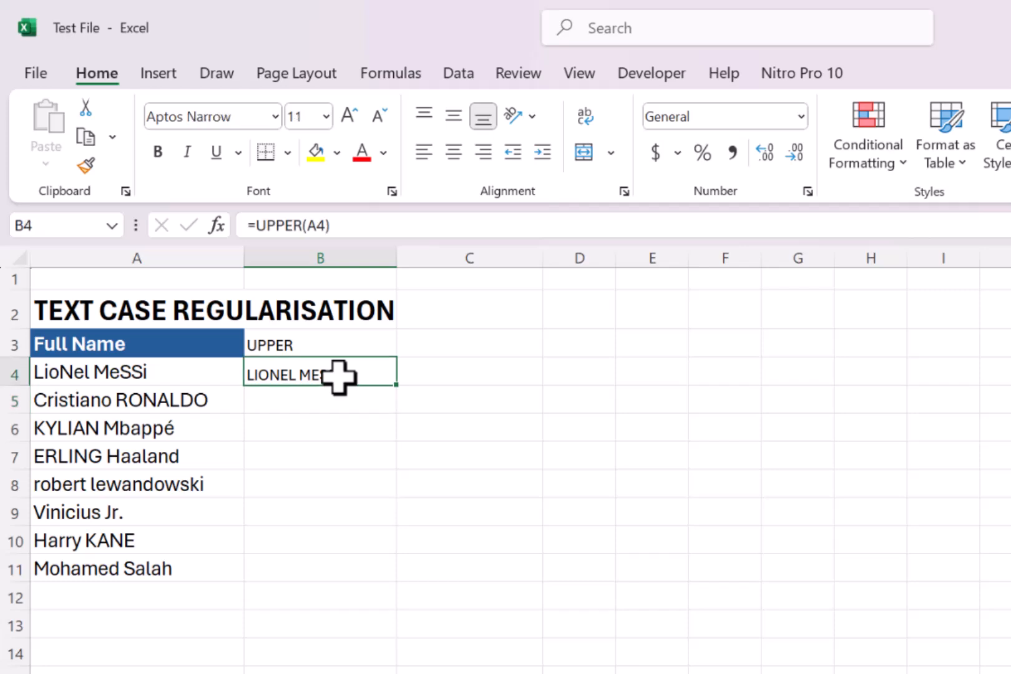
{"action": "double_click", "coordinate": [396, 385]}
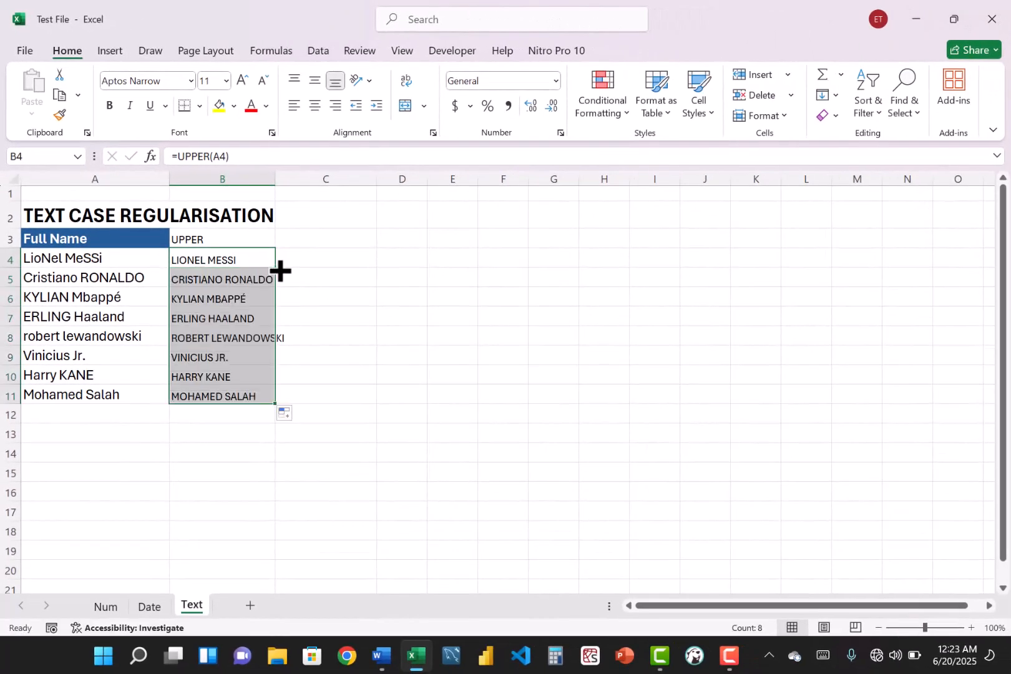
{"action": "left_click_drag", "start_coordinate": [275, 179], "coordinate": [298, 191]}
- Enter the header LOWER in C3 for the lowercase names
{"action": "left_click", "coordinate": [364, 241]}
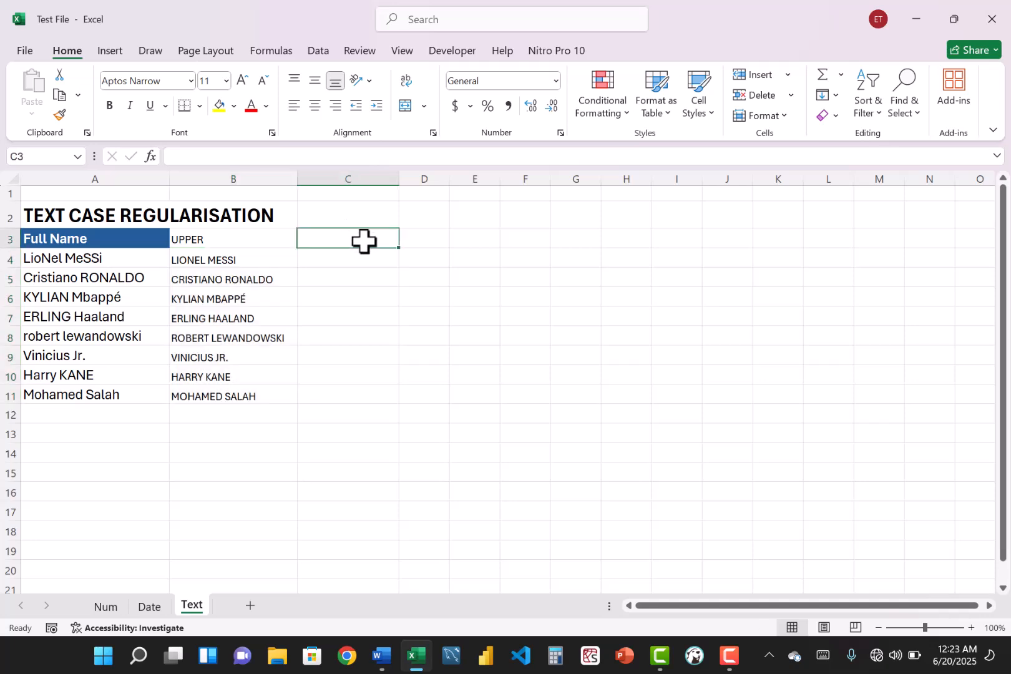
{"action": "type", "text": "LOWER"}
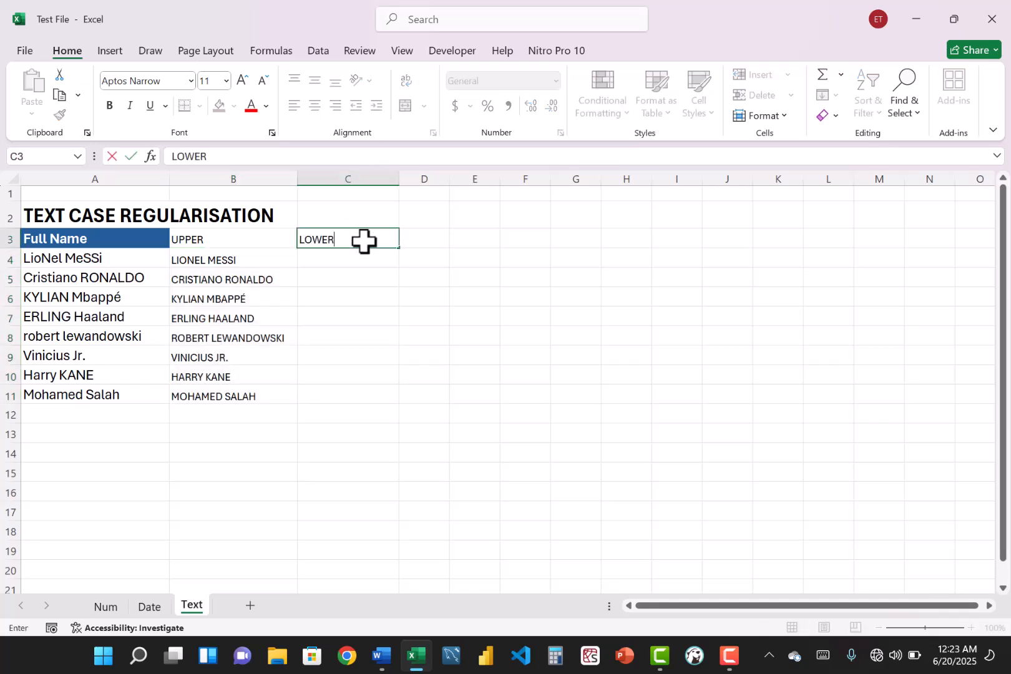
{"action": "key", "text": "Return"}
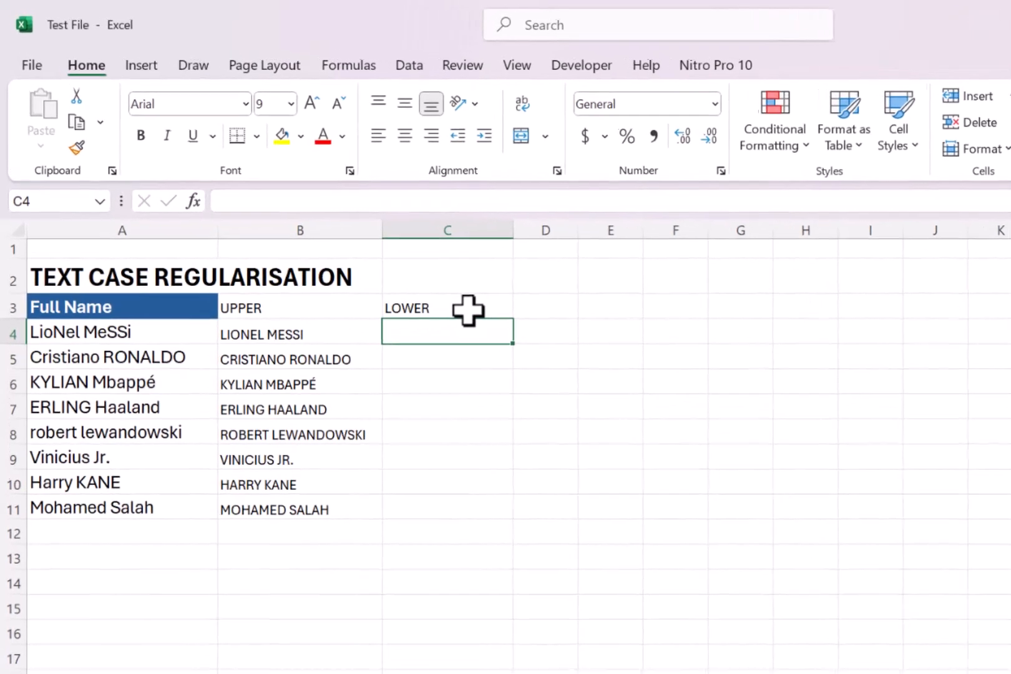
- Enter =LOWER(A4) in C4 to convert the first full name to lowercase and fill the formula down to row 11
{"action": "type", "text": "=LOW"}
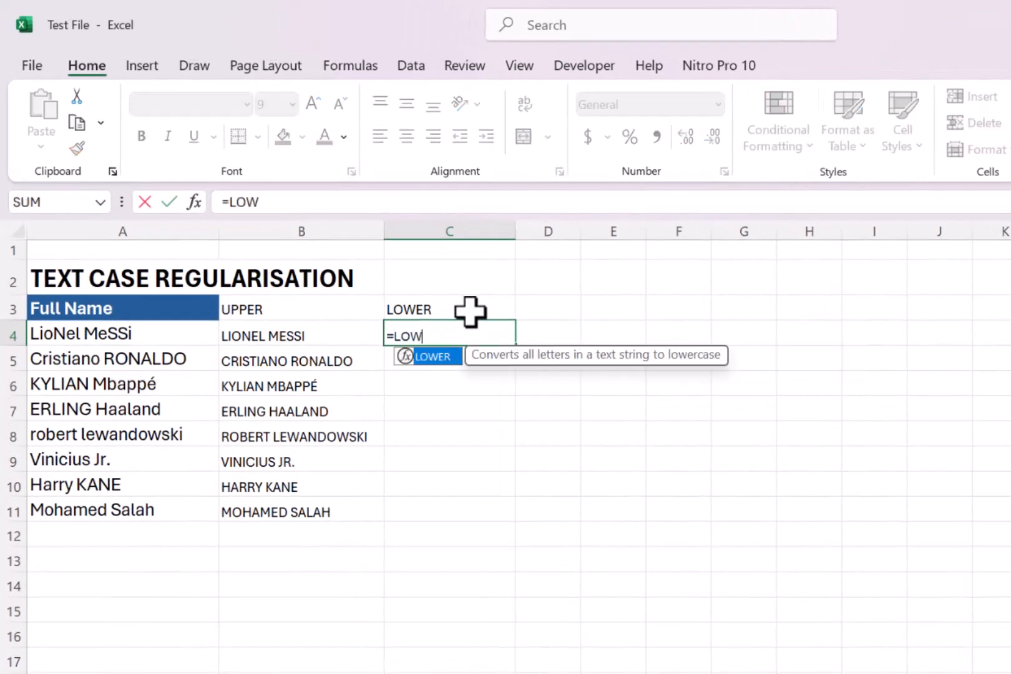
{"action": "key", "text": "Tab"}
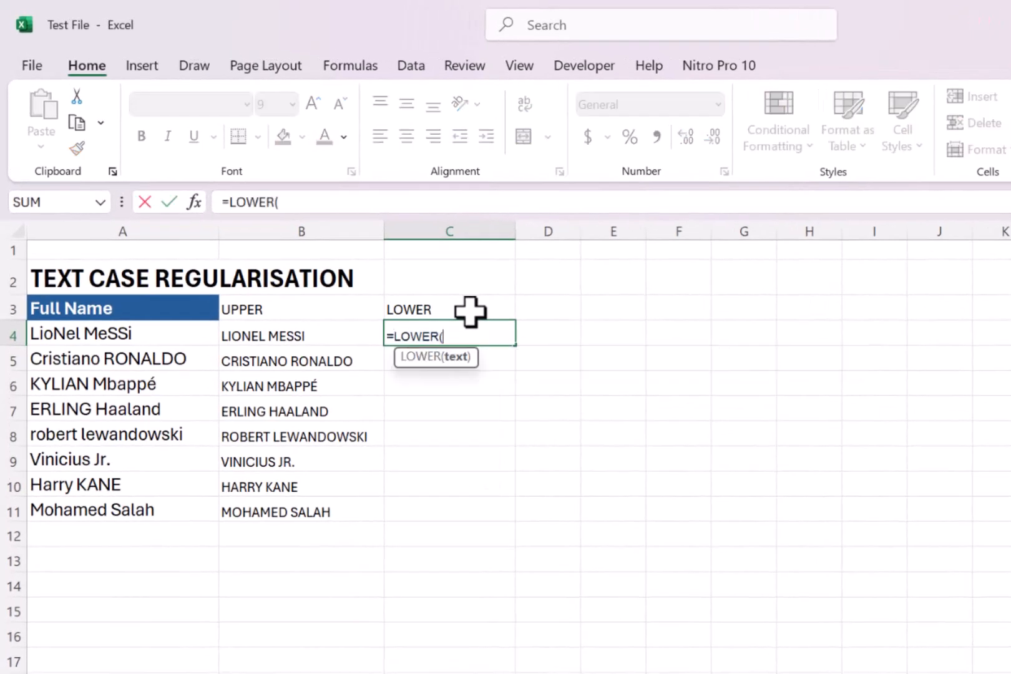
{"action": "left_click", "coordinate": [156, 333]}
{"action": "type", "text": ")"}
{"action": "key", "text": "Return"}
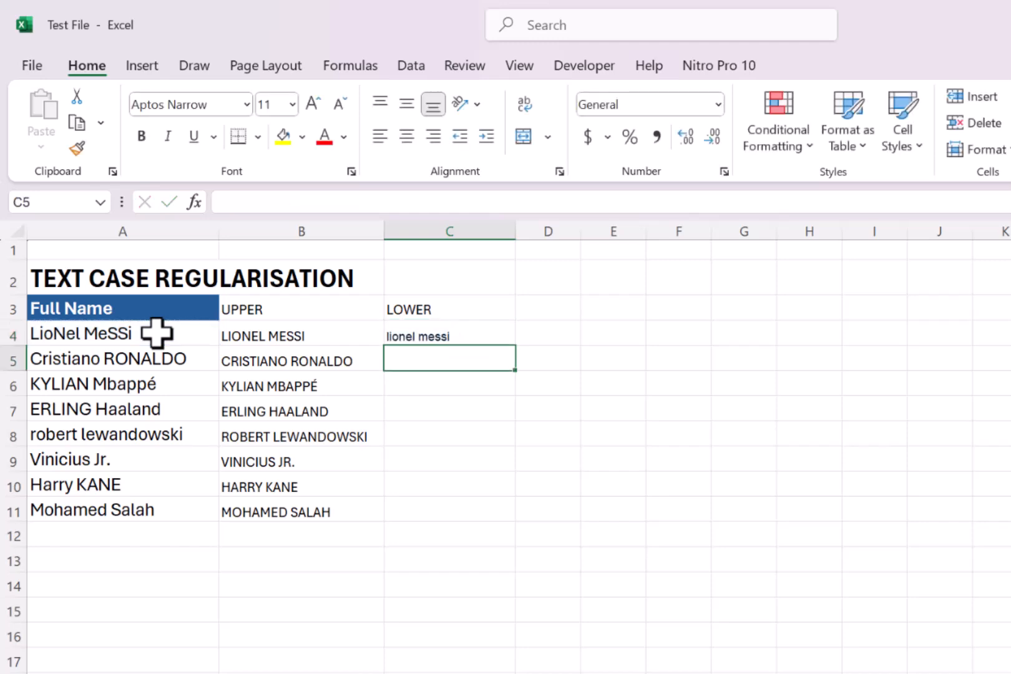
{"action": "left_click", "coordinate": [483, 337]}
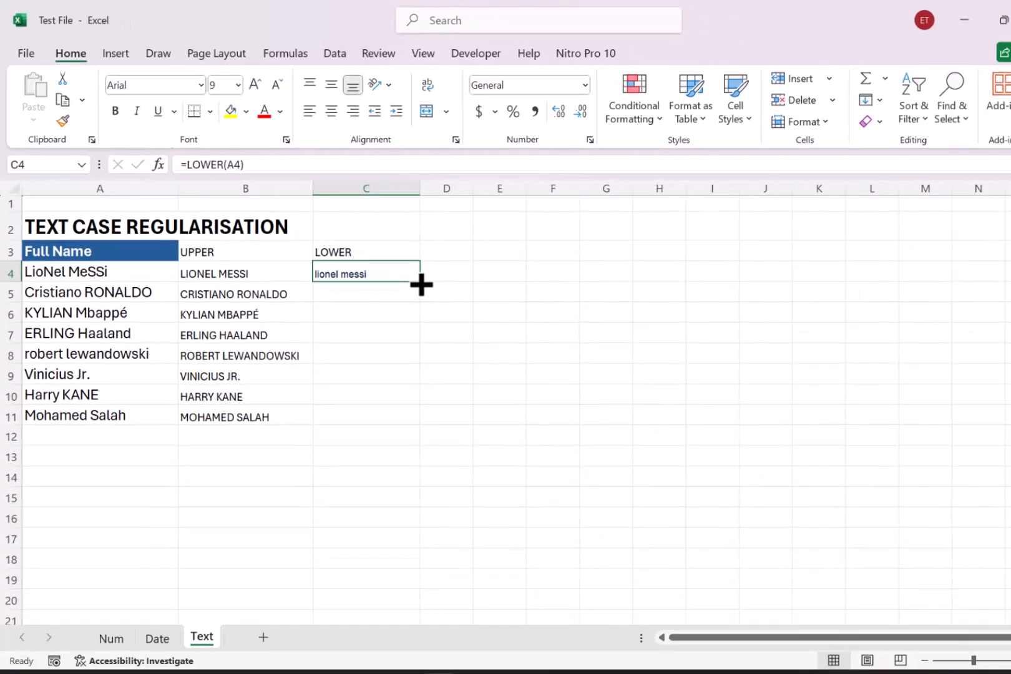
{"action": "double_click", "coordinate": [420, 282]}
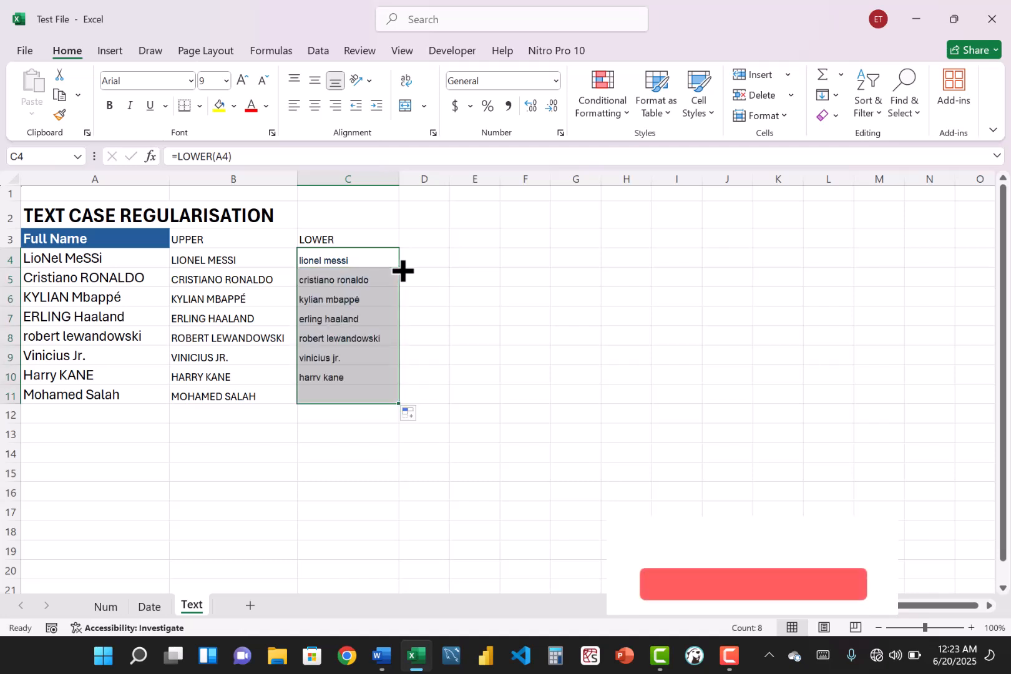
- Enter the header PROPER in D3 for the names with capitalised initials
{"action": "left_click", "coordinate": [472, 241]}
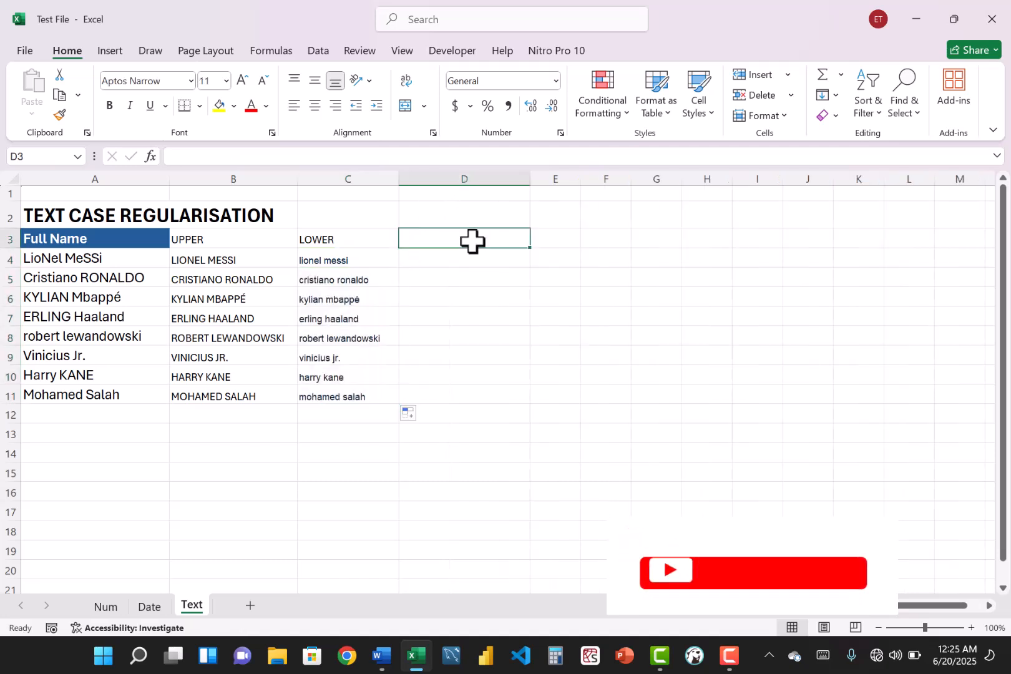
{"action": "type", "text": "P"}
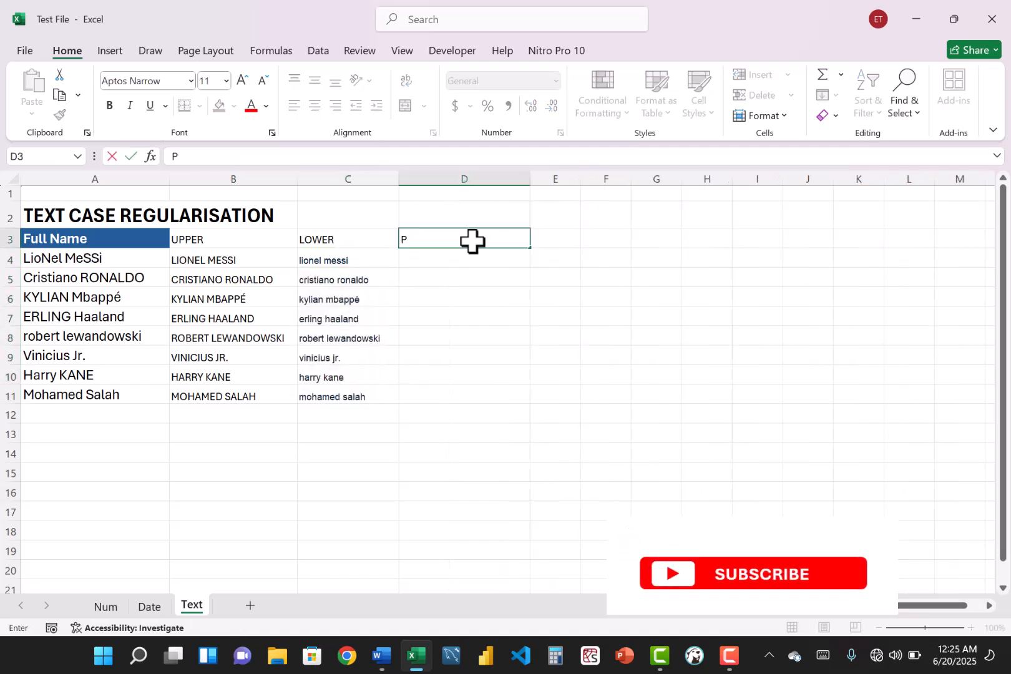
{"action": "type", "text": "ROP"}
{"action": "key", "text": "BackSpace"}
{"action": "type", "text": "OPER"}
{"action": "key", "text": "Return"}
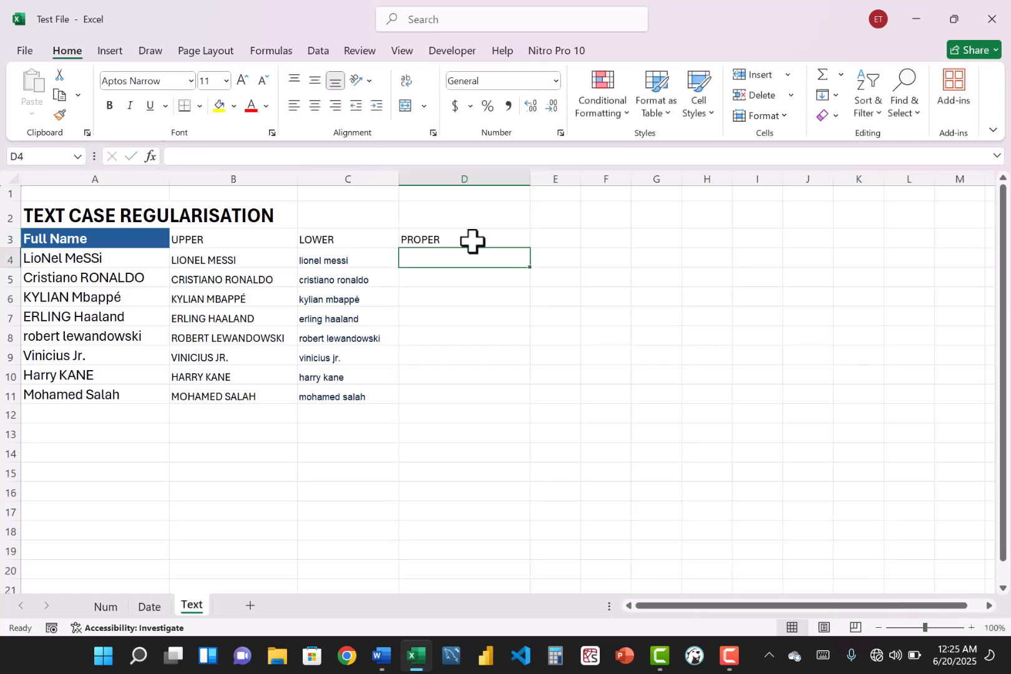
- Enter =PROPER(A4) in D4 to capitalise the initials of the first full name
{"action": "type", "text": "="}
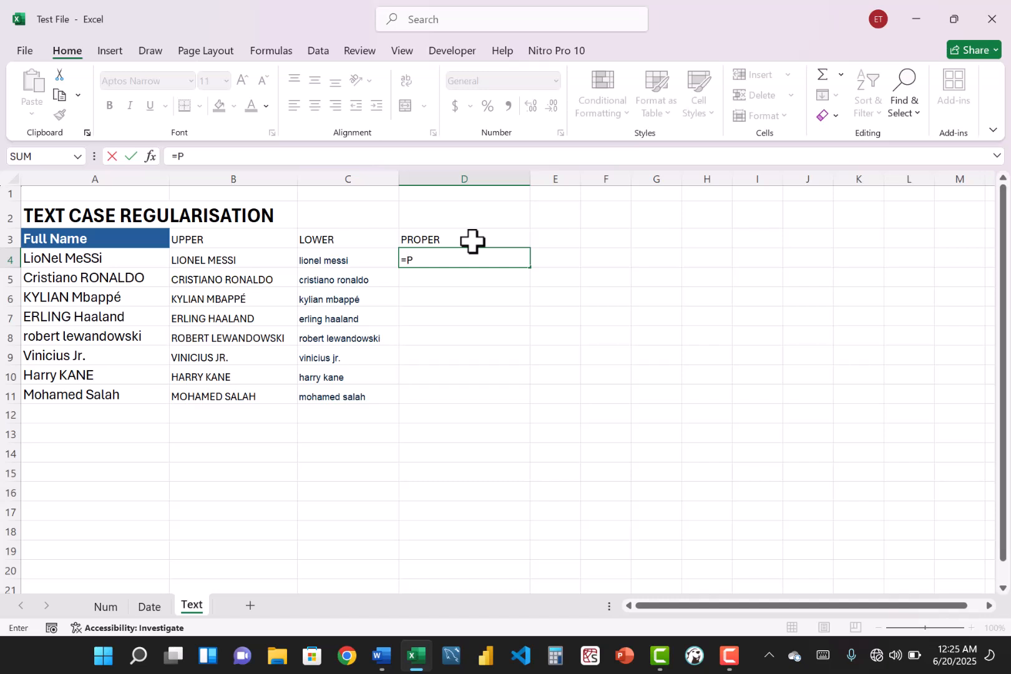
{"action": "type", "text": "PREO"}
{"action": "key", "text": "BackSpace"}
{"action": "key", "text": "BackSpace"}
{"action": "key", "text": "BackSpace"}
{"action": "type", "text": "ROP"}
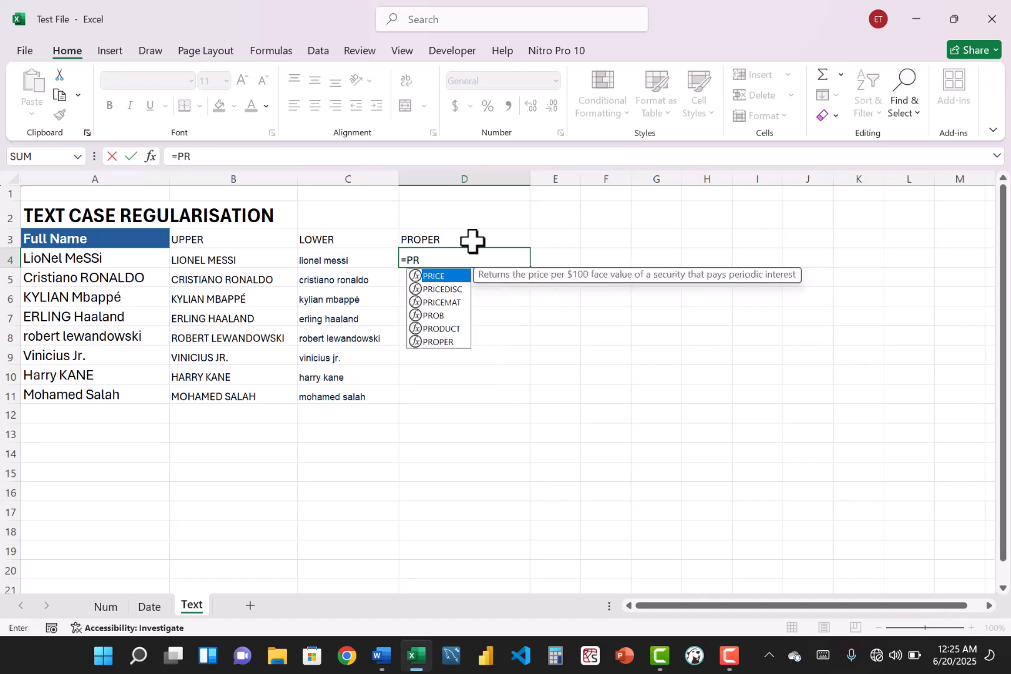
{"action": "key", "text": "Tab"}
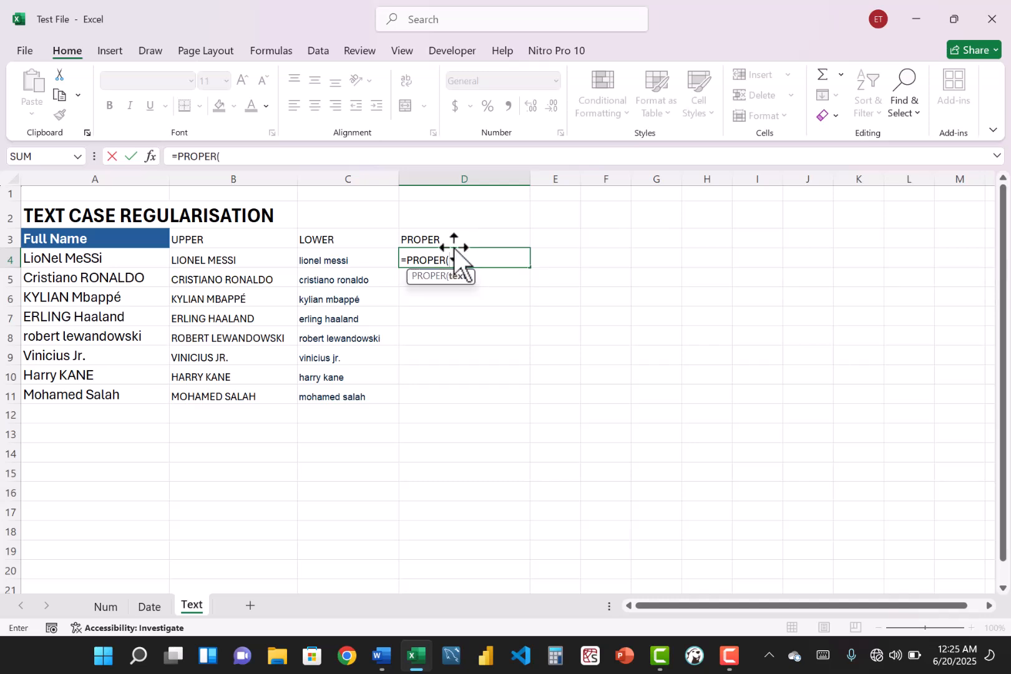
{"action": "left_click", "coordinate": [95, 257]}
{"action": "key", "text": "Return"}
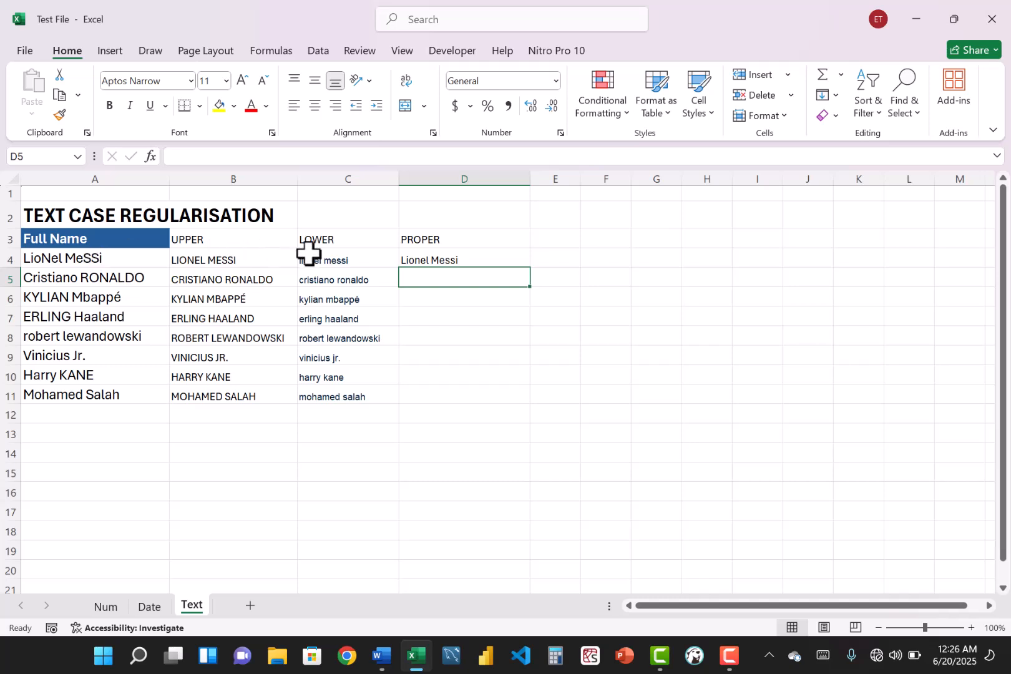
- Fill the PROPER formula from D4 down to row 11 and deselect the filled range
{"action": "left_click", "coordinate": [444, 261]}
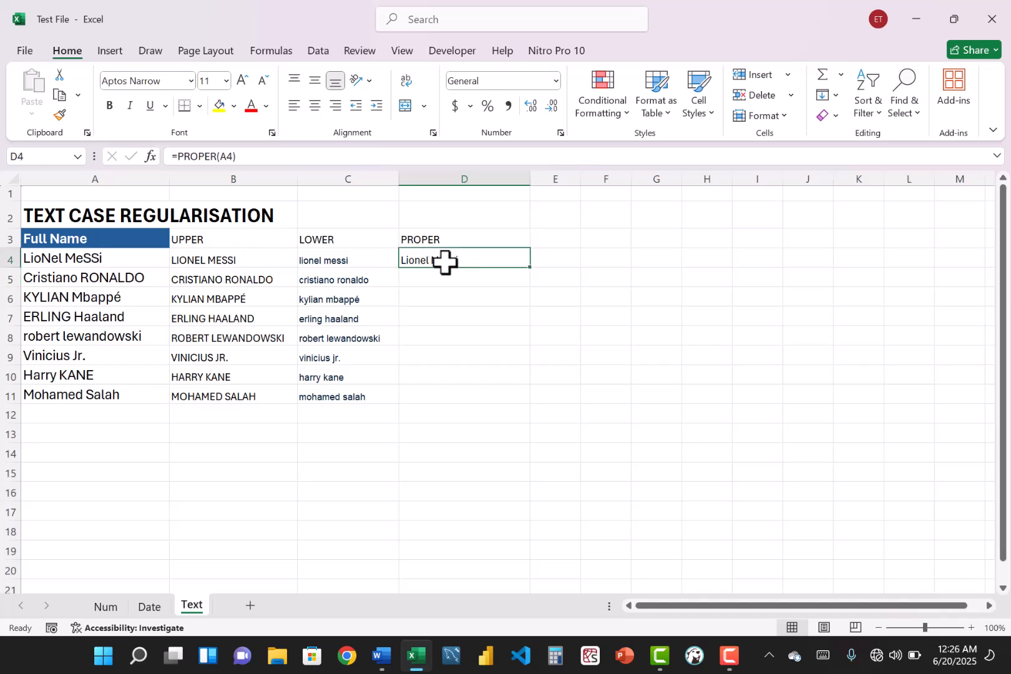
{"action": "double_click", "coordinate": [531, 271]}
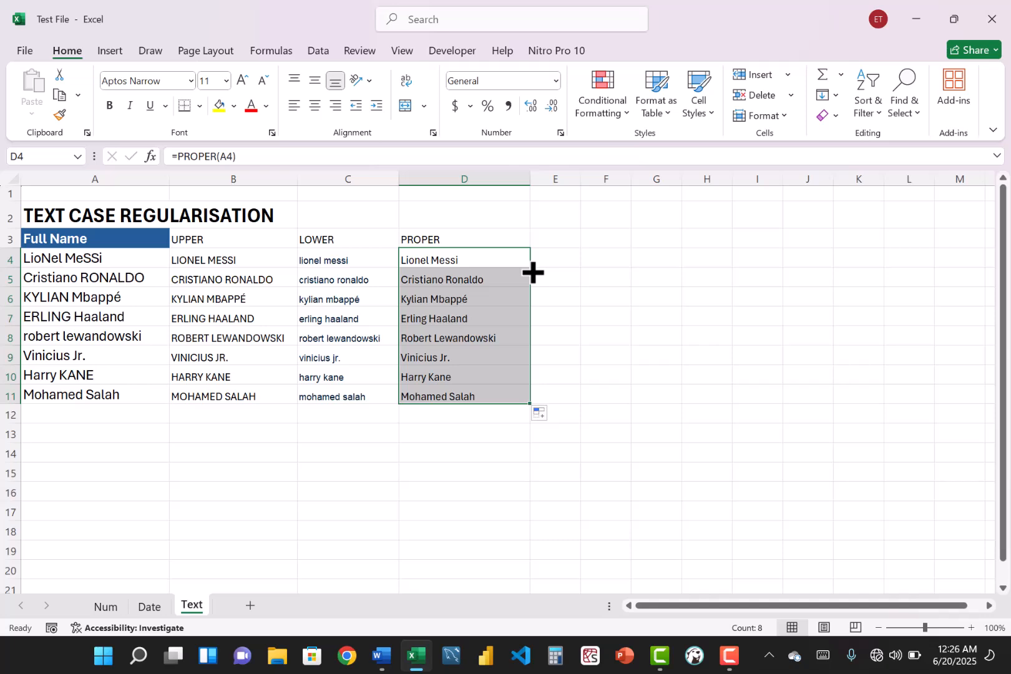
{"action": "left_click", "coordinate": [412, 446]}
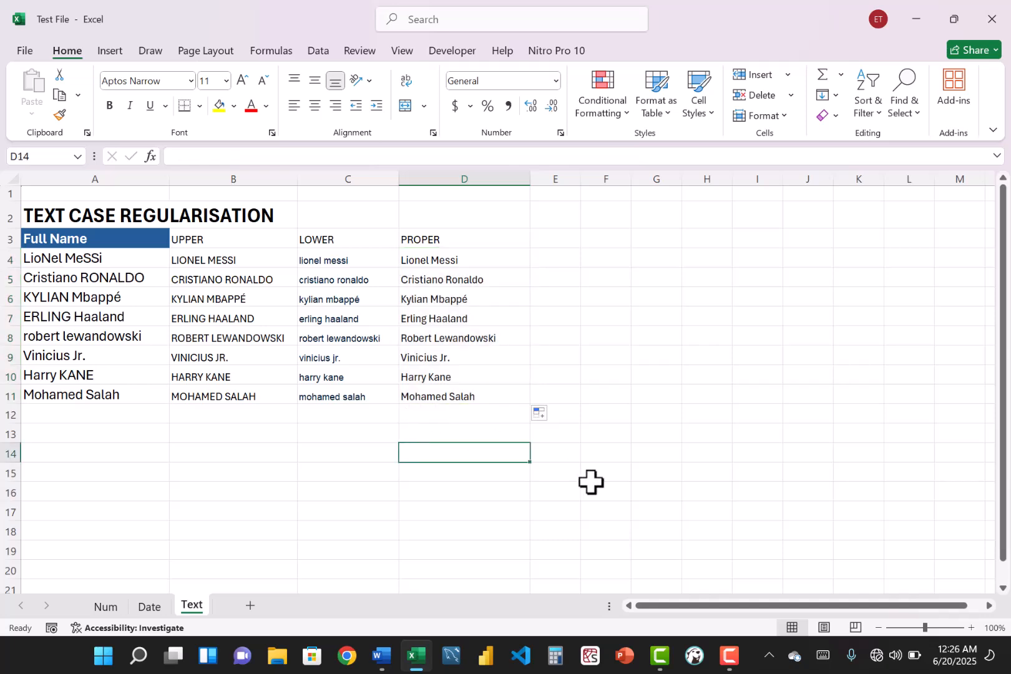